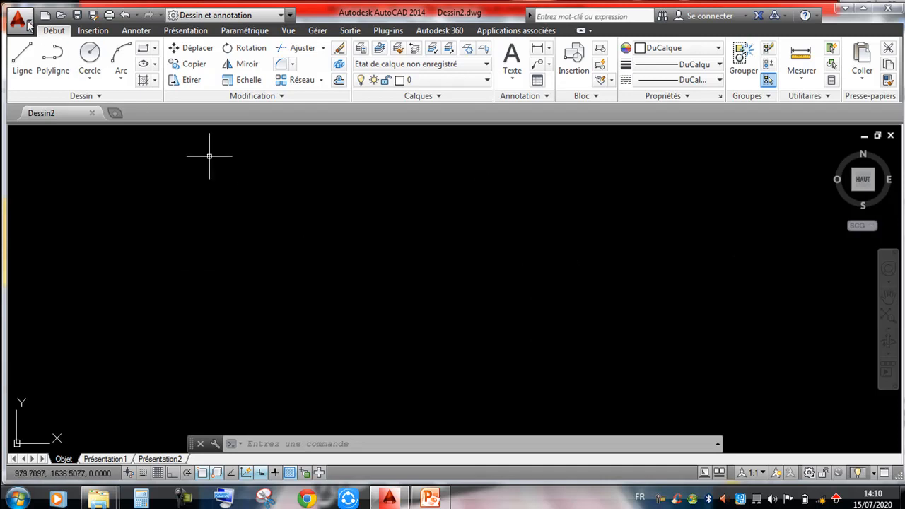
Review the application menu's commands for creating, opening, saving, exporting, publishing, printing, maintaining and closing drawings
click(21, 20)
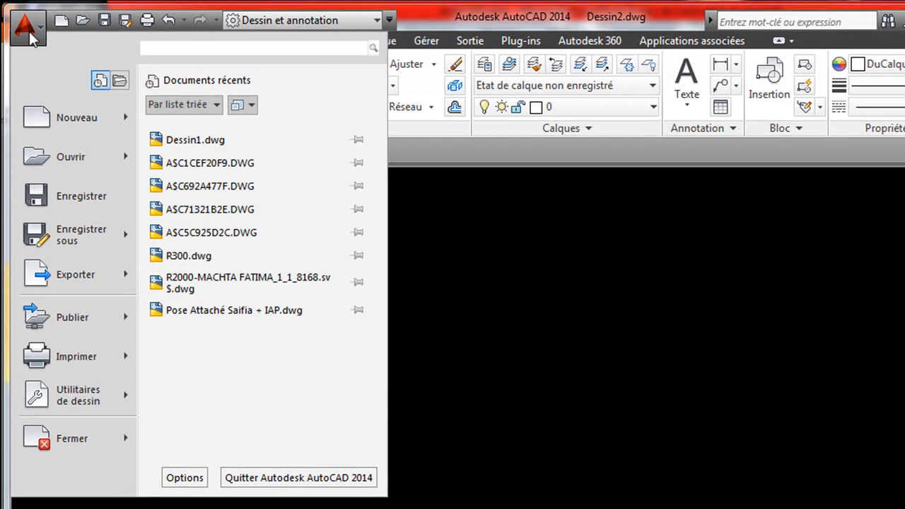
mouse_move(70, 125)
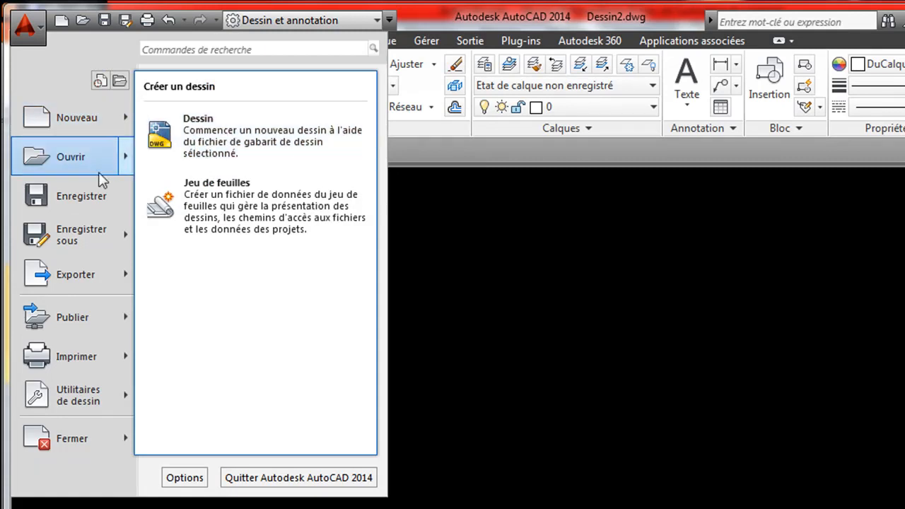
mouse_move(55, 166)
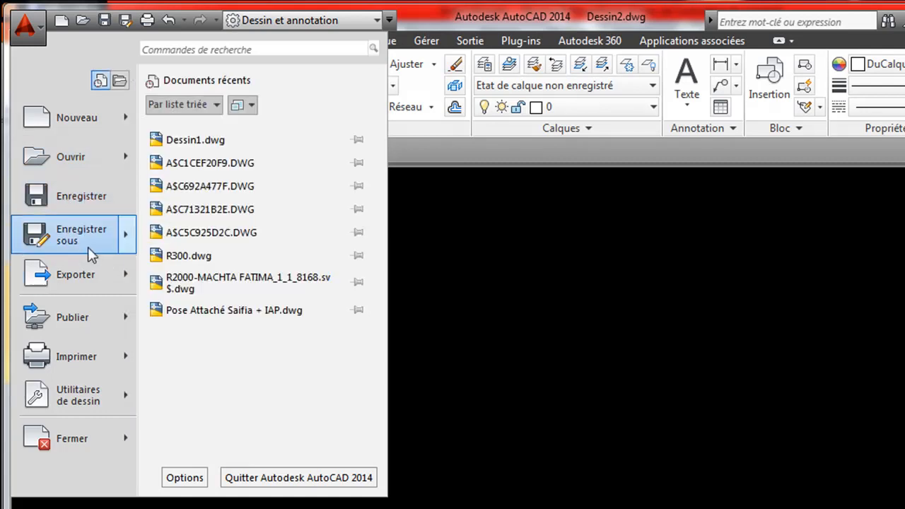
mouse_move(69, 279)
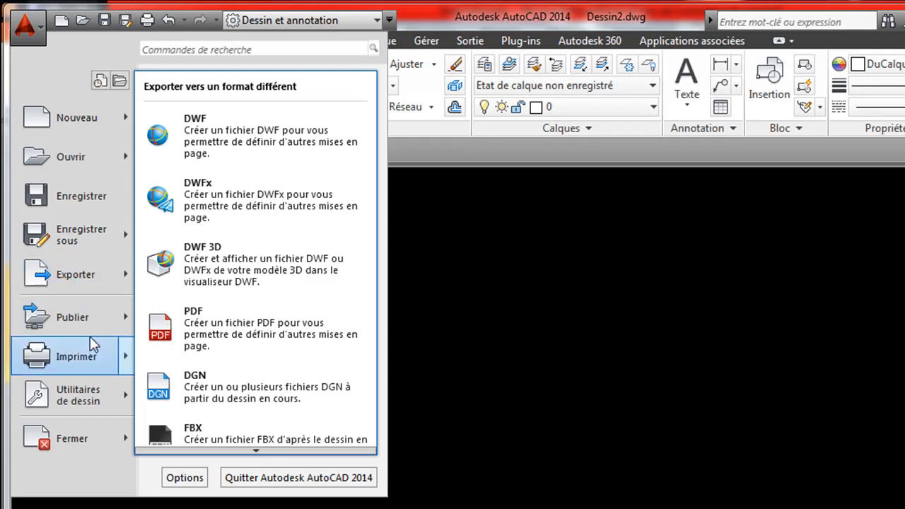
mouse_move(80, 321)
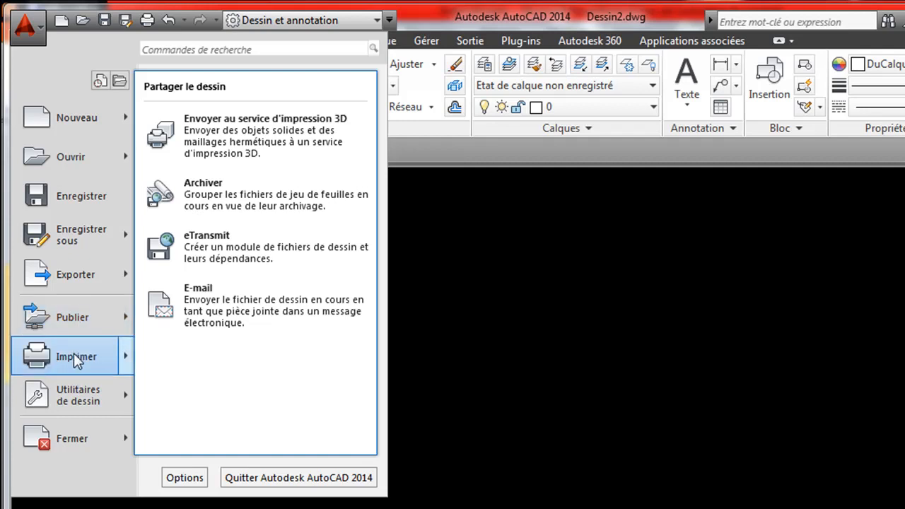
mouse_move(85, 362)
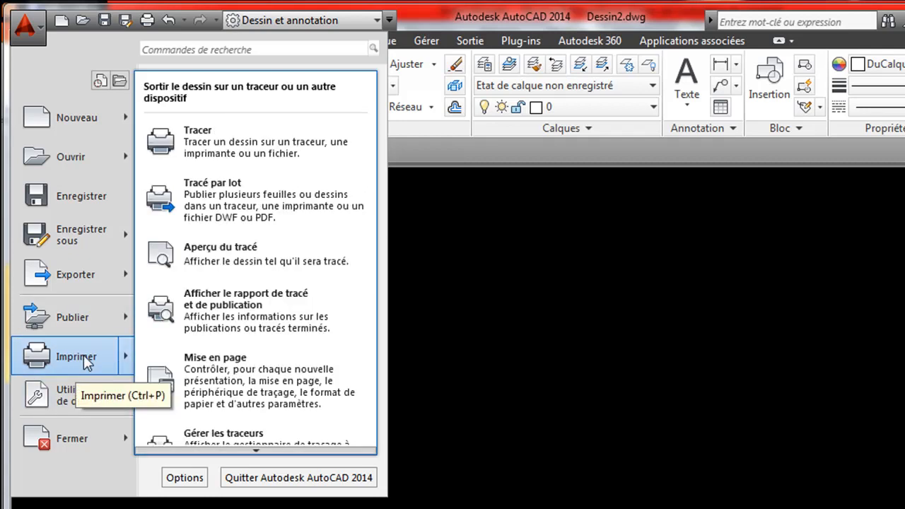
mouse_move(81, 408)
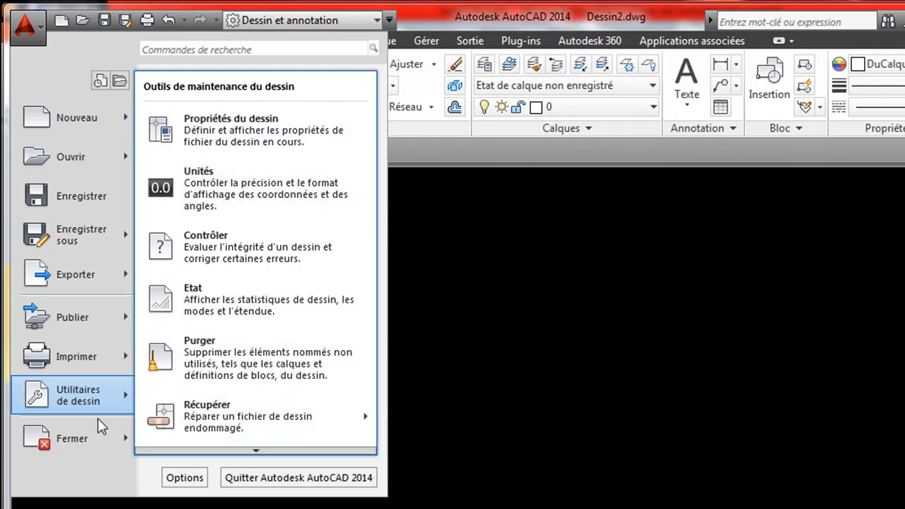
mouse_move(105, 441)
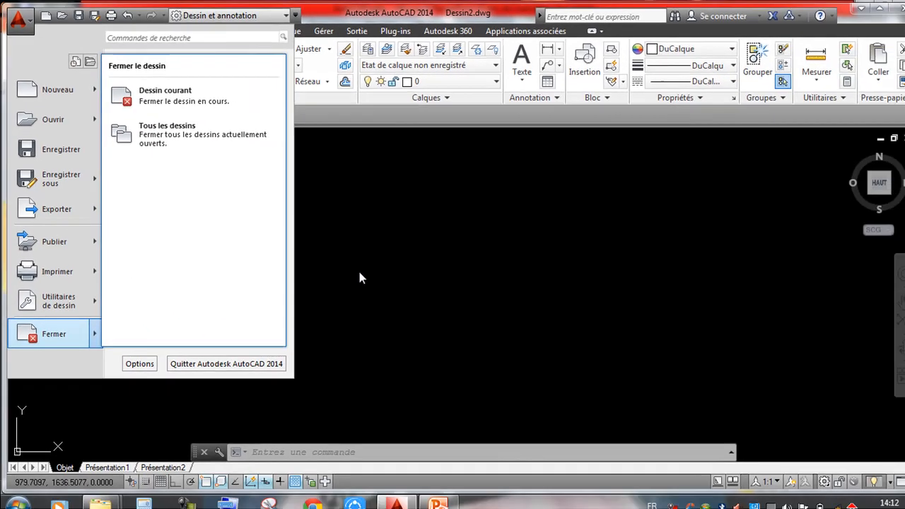
click(472, 356)
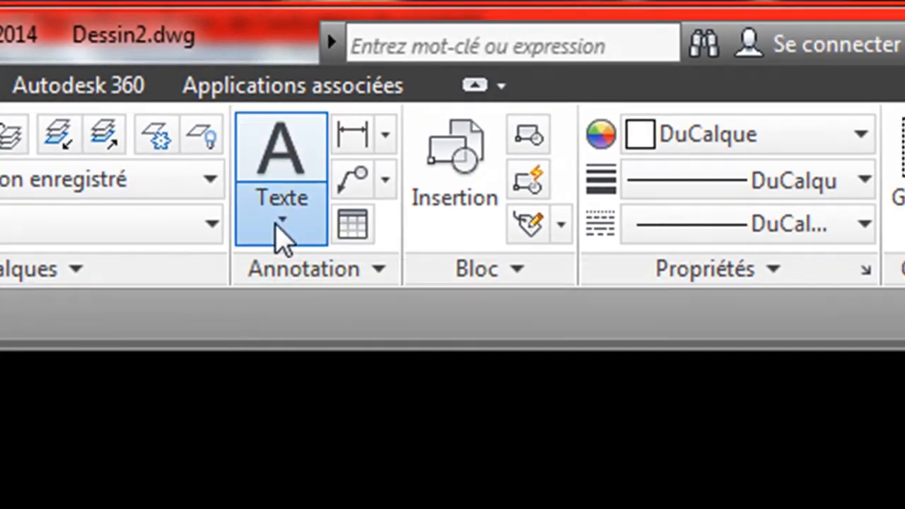
Examine the multiline and single-line text options and the additional Block, Groups and Utilities commands
click(281, 221)
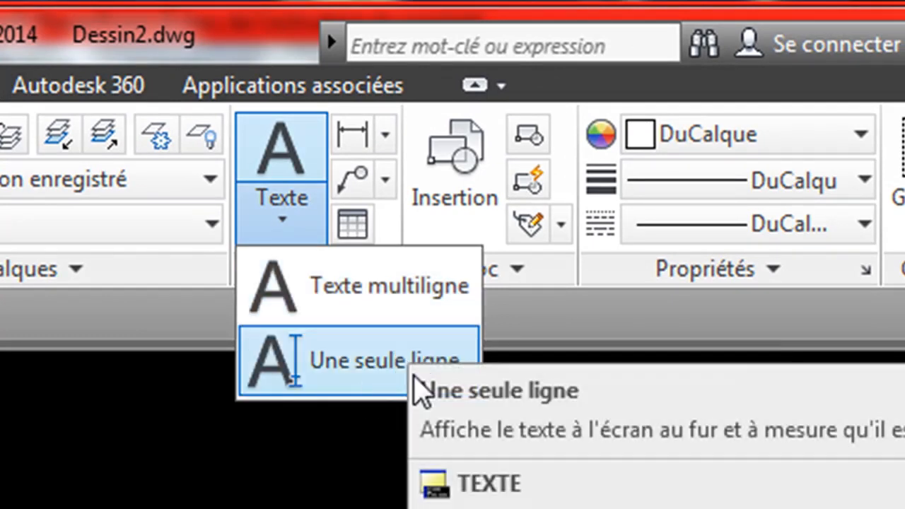
click(333, 472)
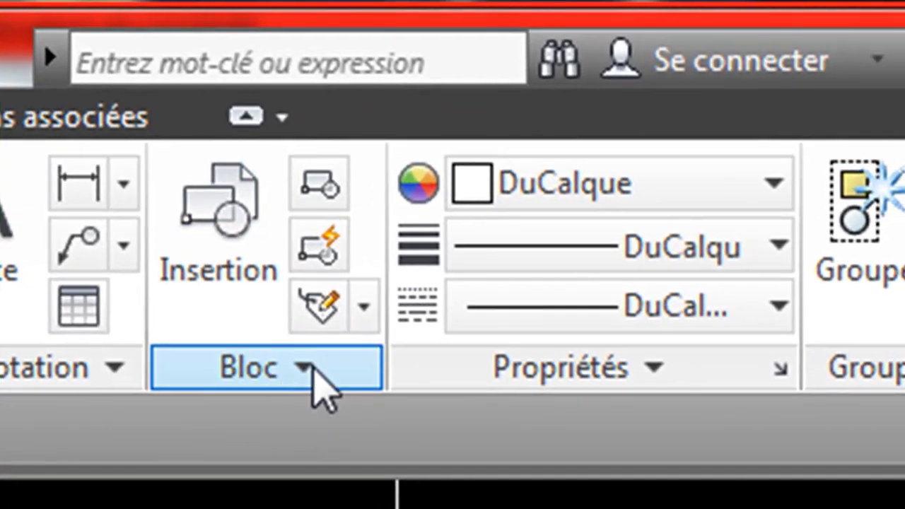
click(311, 365)
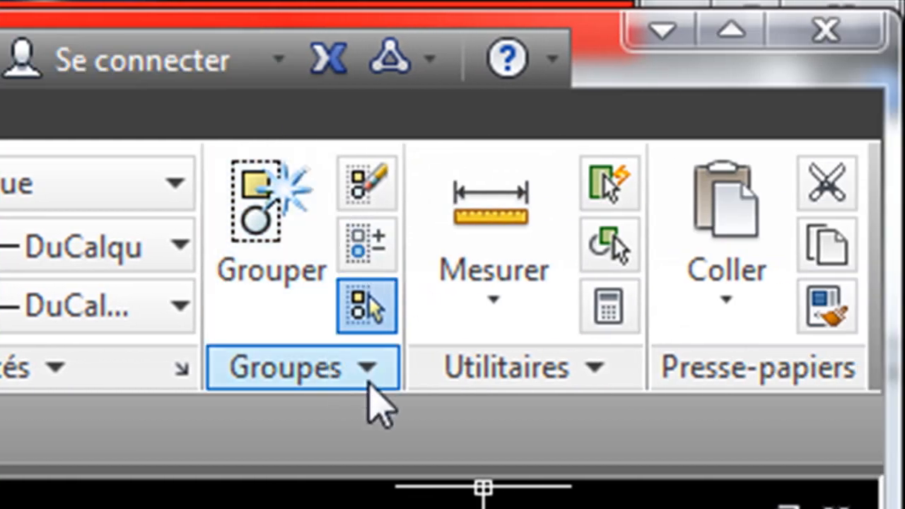
click(361, 373)
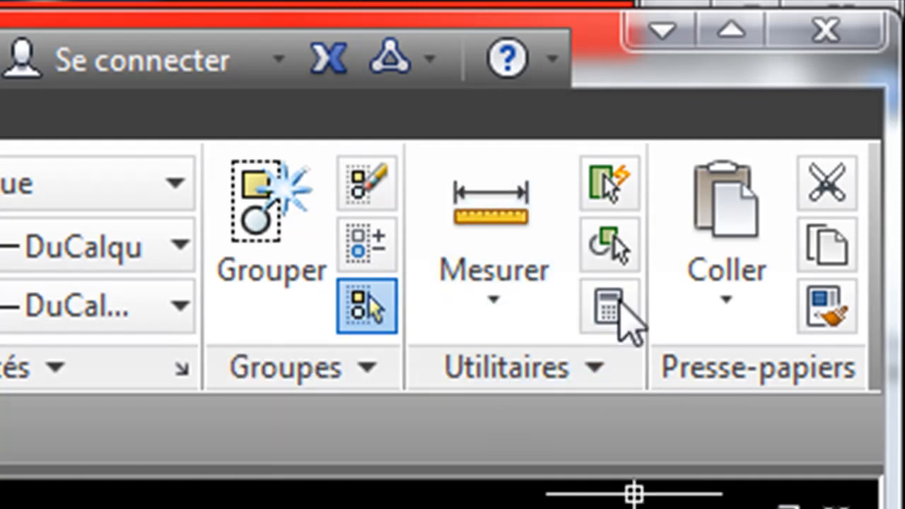
click(598, 374)
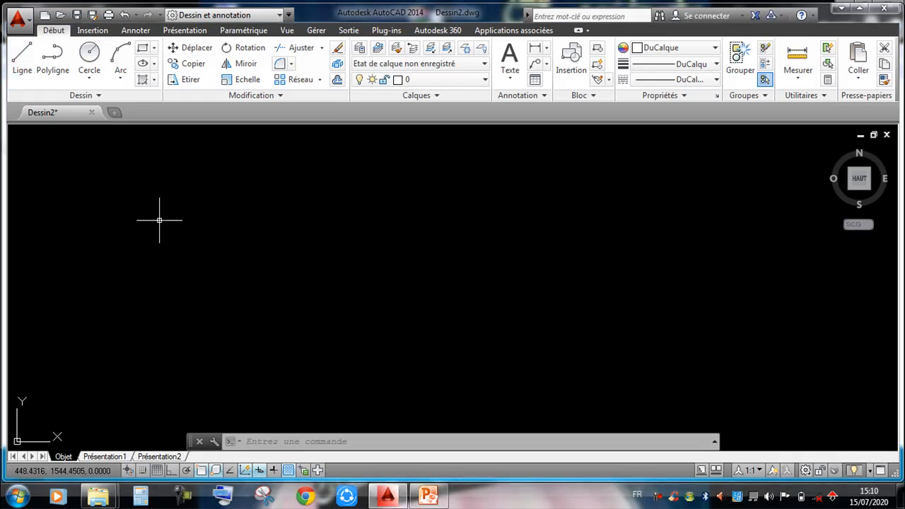
Draw an irregular six-sided outline with the Line command, closing it back to its first point with the Close option
click(15, 79)
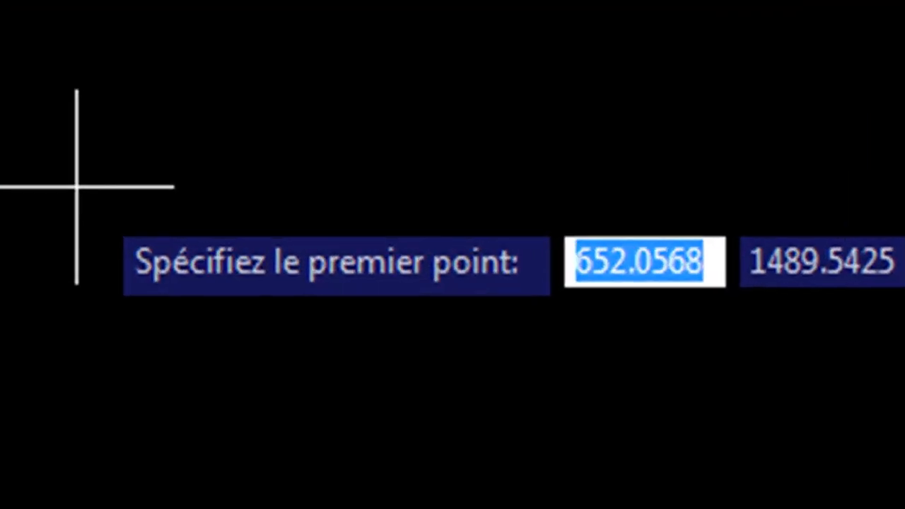
click(22, 203)
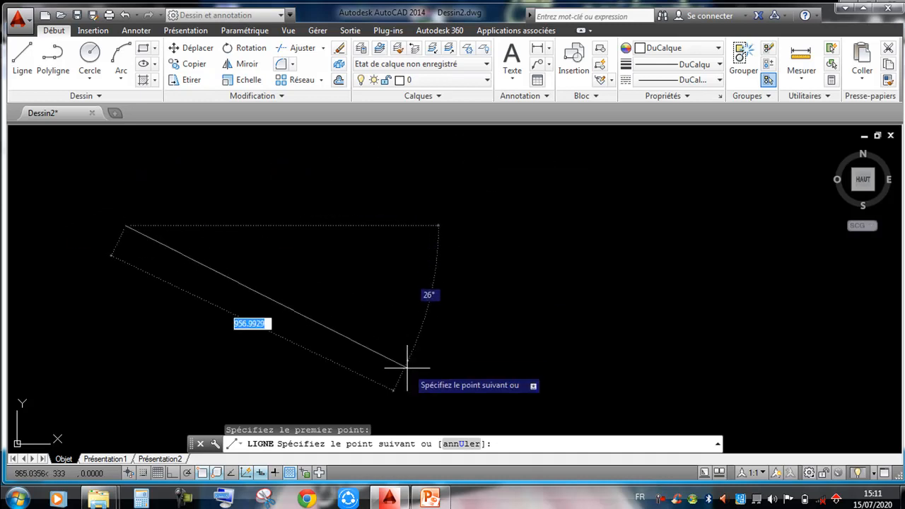
click(461, 178)
click(555, 315)
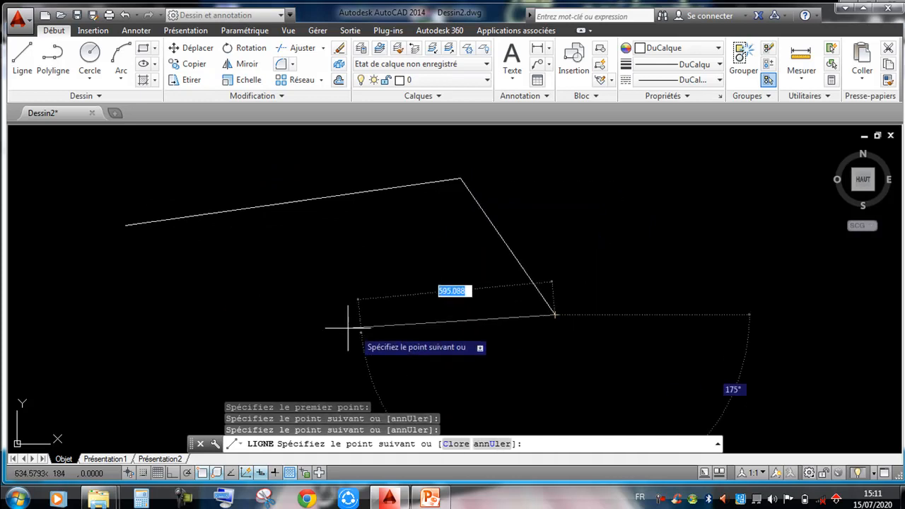
click(341, 325)
click(78, 406)
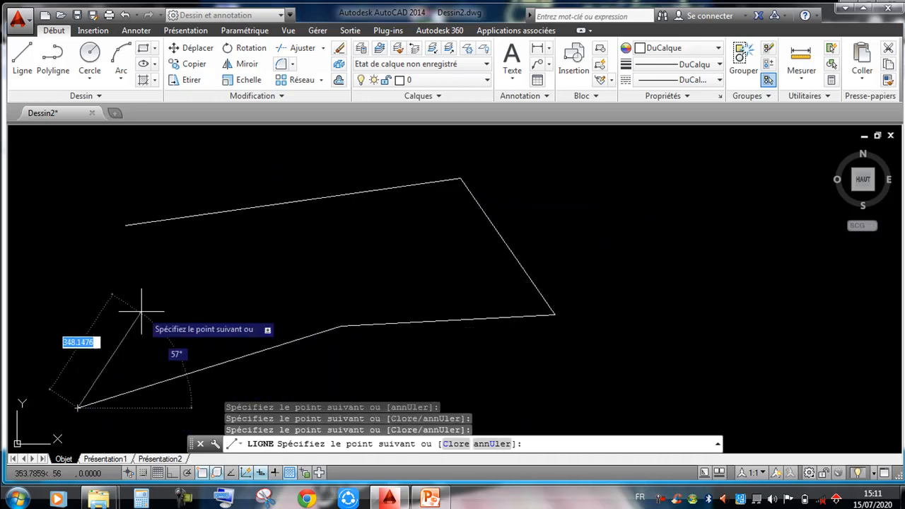
click(178, 265)
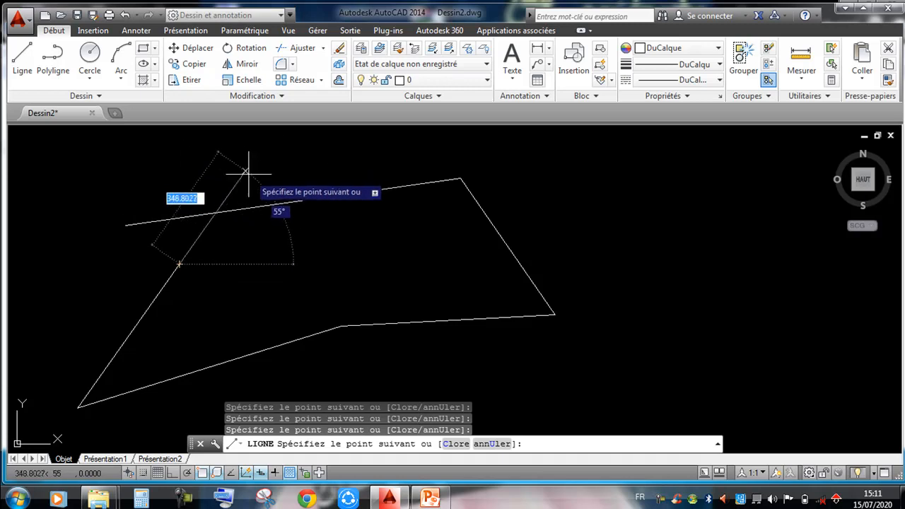
right_click(308, 230)
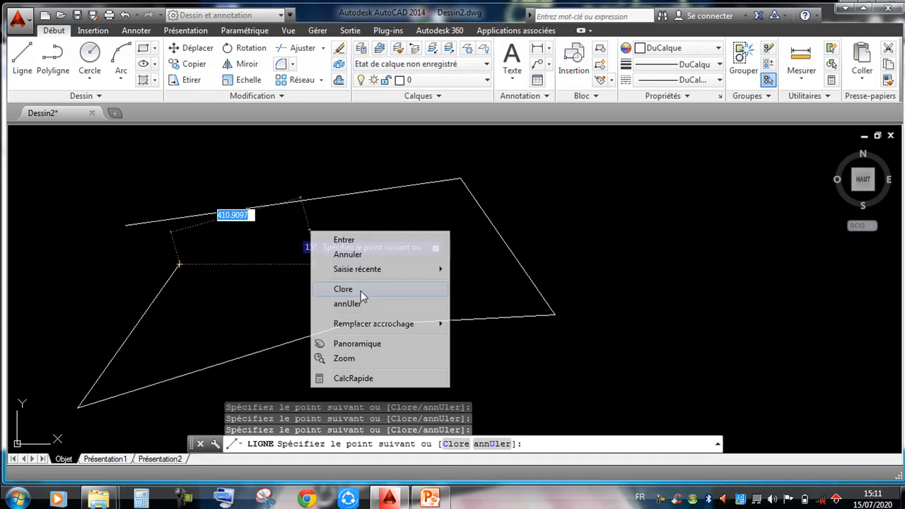
click(361, 291)
Select different sides of the six-sided outline, clearing the selection each time, to check whether its segments are separate objects
mouse_move(216, 269)
middle_down()
mouse_move(299, 248)
mouse_move(340, 219)
middle_up()
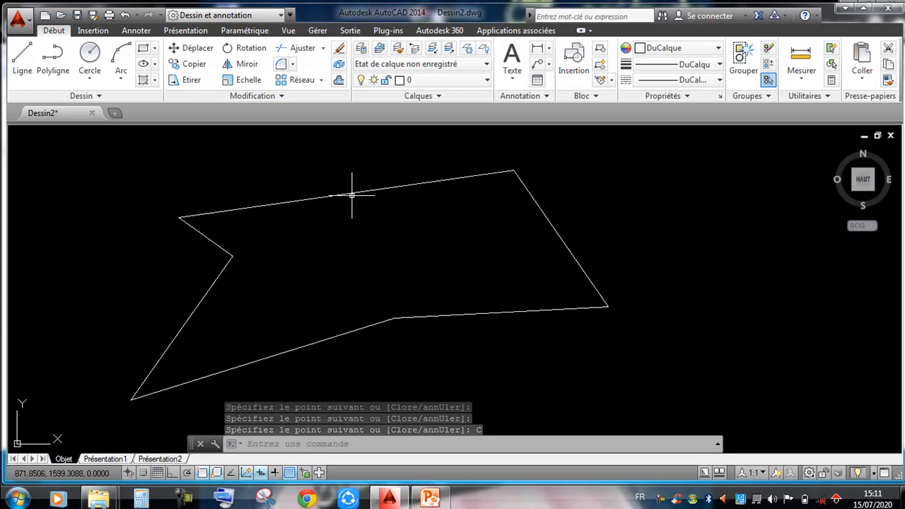
click(350, 192)
click(534, 260)
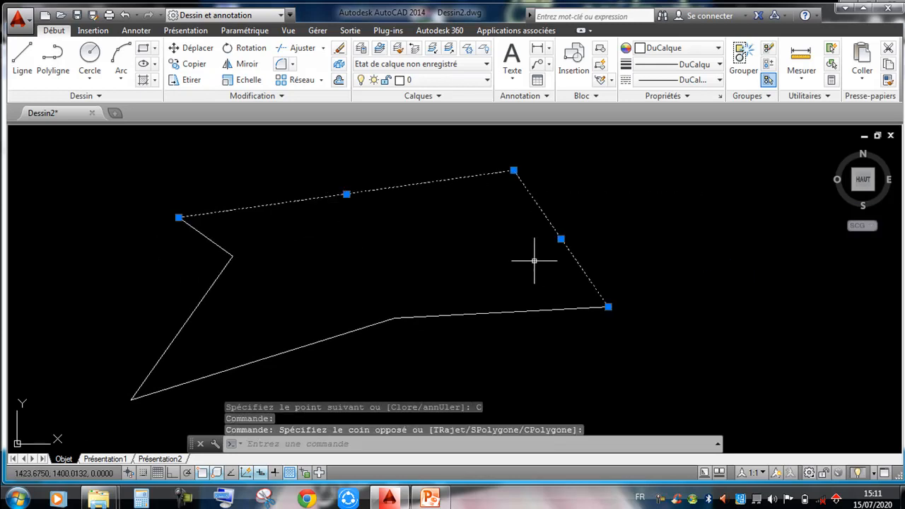
key(Escape)
click(471, 274)
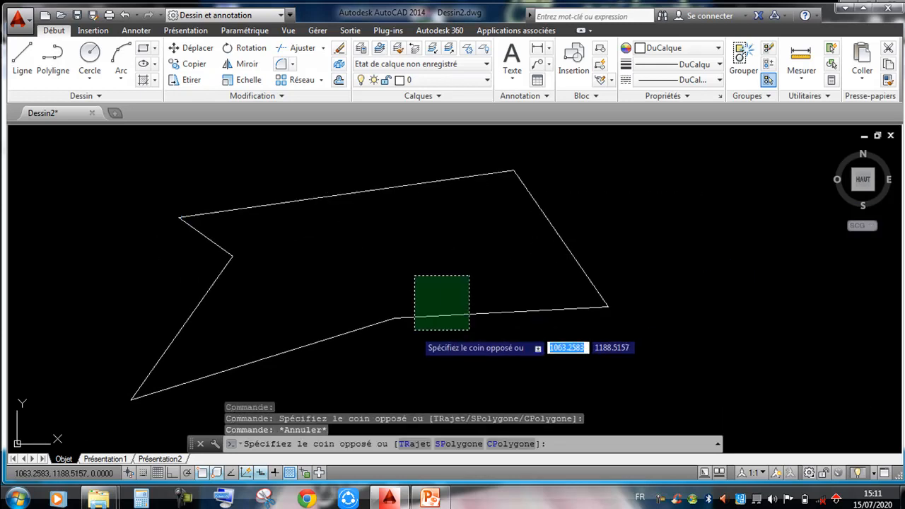
click(408, 329)
key(Escape)
click(369, 342)
click(333, 316)
key(Escape)
click(217, 277)
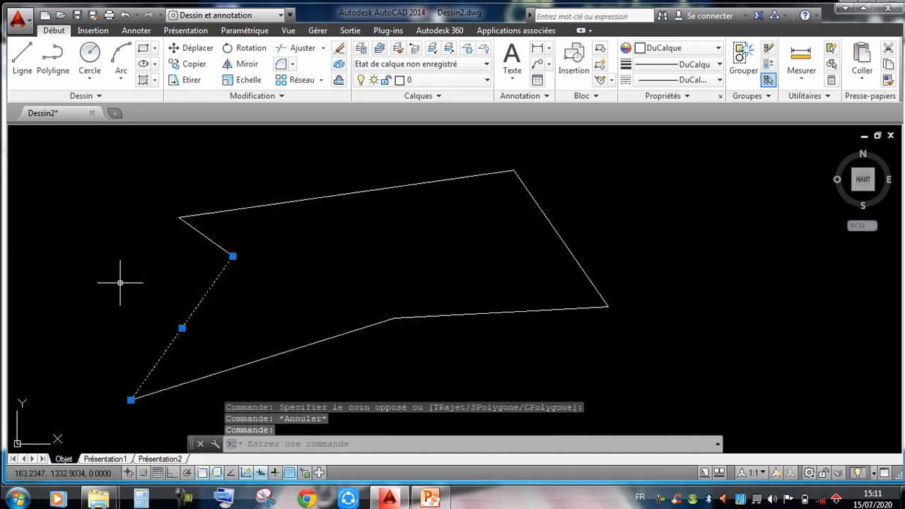
key(Escape)
click(240, 234)
click(207, 257)
key(Escape)
click(331, 232)
click(293, 176)
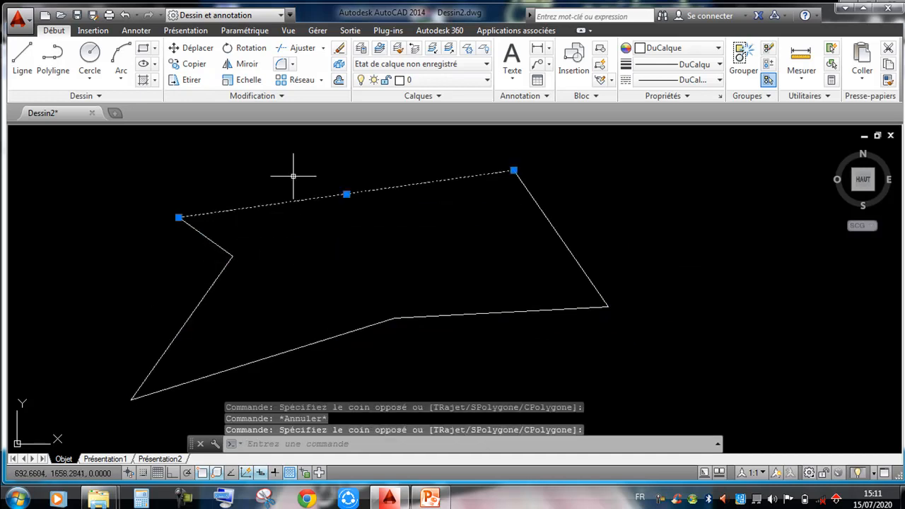
click(635, 183)
key(Escape)
click(511, 253)
click(438, 335)
key(Escape)
click(384, 333)
click(315, 319)
key(Escape)
click(304, 299)
click(196, 290)
scroll(352, 250, down, 2)
middle_drag(351, 251, 384, 239)
middle_drag(207, 235, 429, 224)
key(Escape)
click(533, 238)
click(452, 267)
key(Escape)
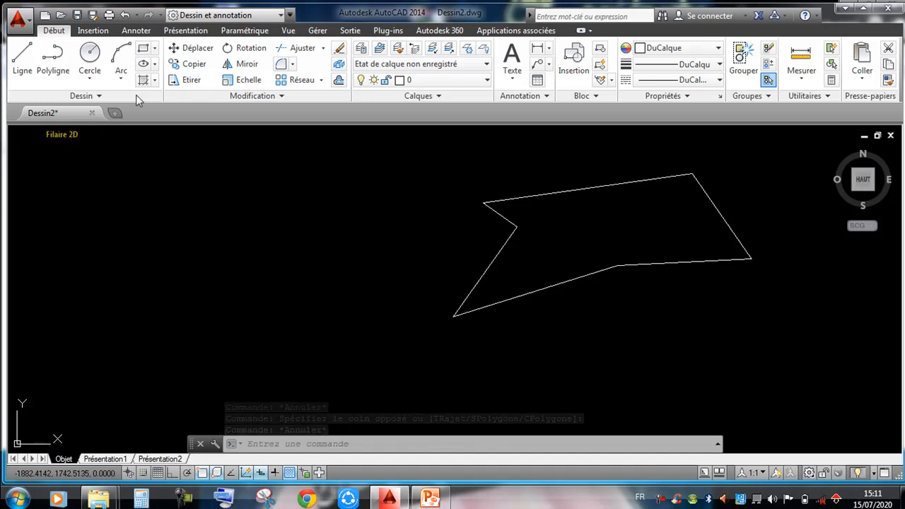
Draw an irregular seven-sided polyline to the left of the six-sided outline, closing it with the Close option
click(69, 60)
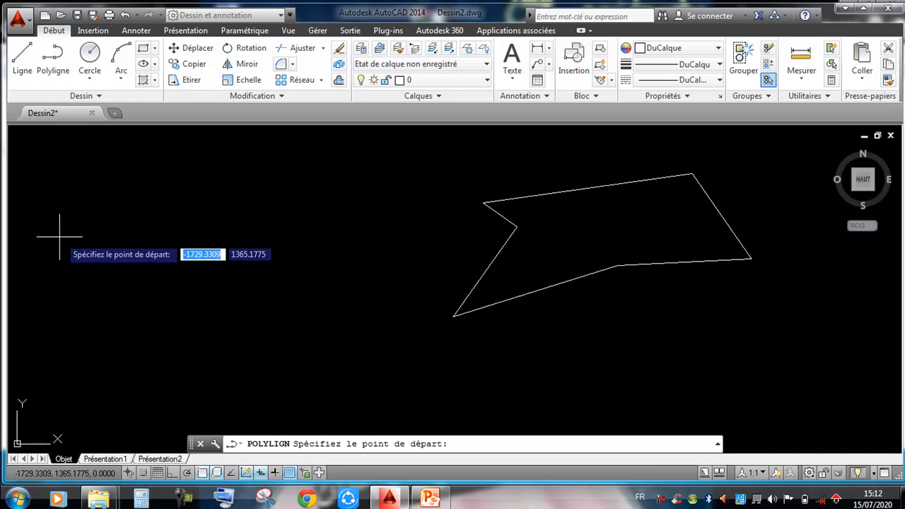
click(82, 234)
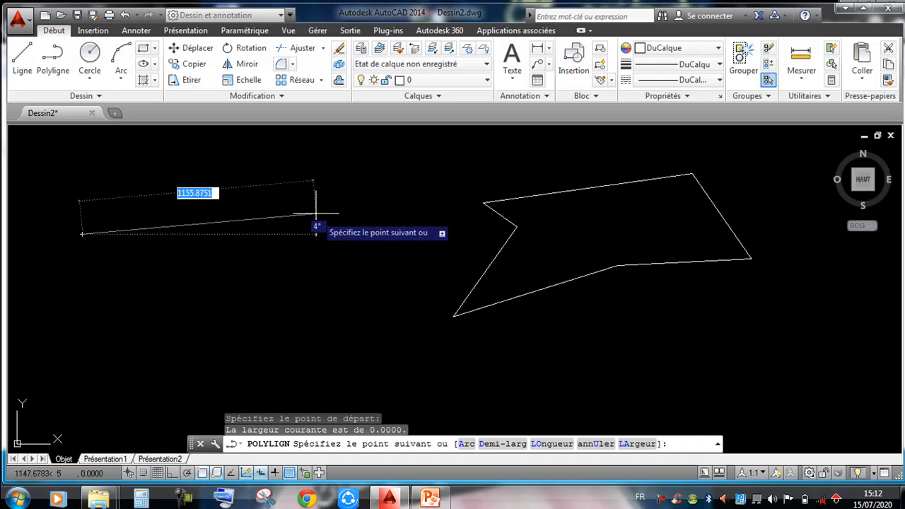
click(253, 163)
click(402, 237)
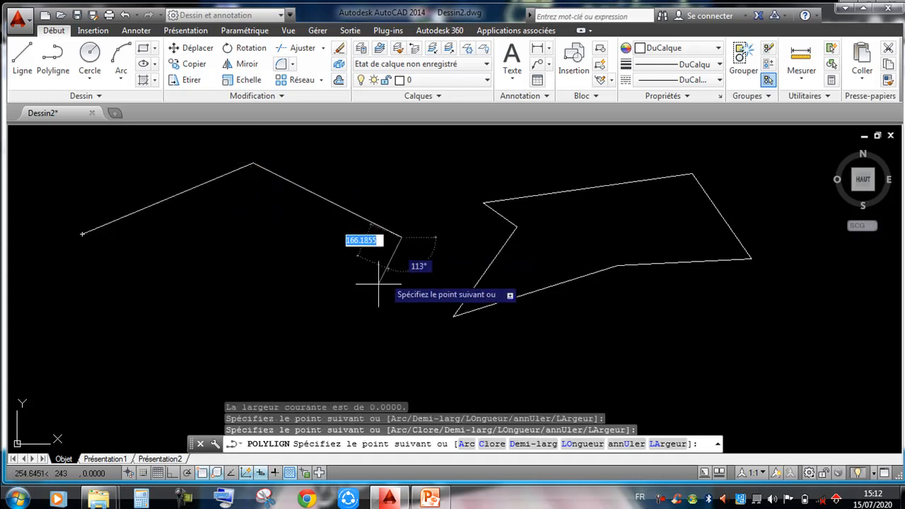
click(337, 331)
click(187, 299)
click(116, 379)
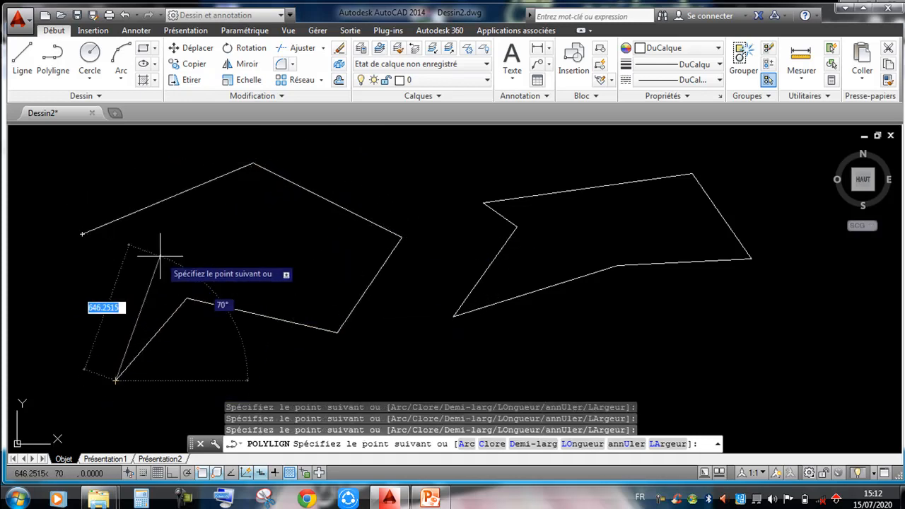
right_click(246, 226)
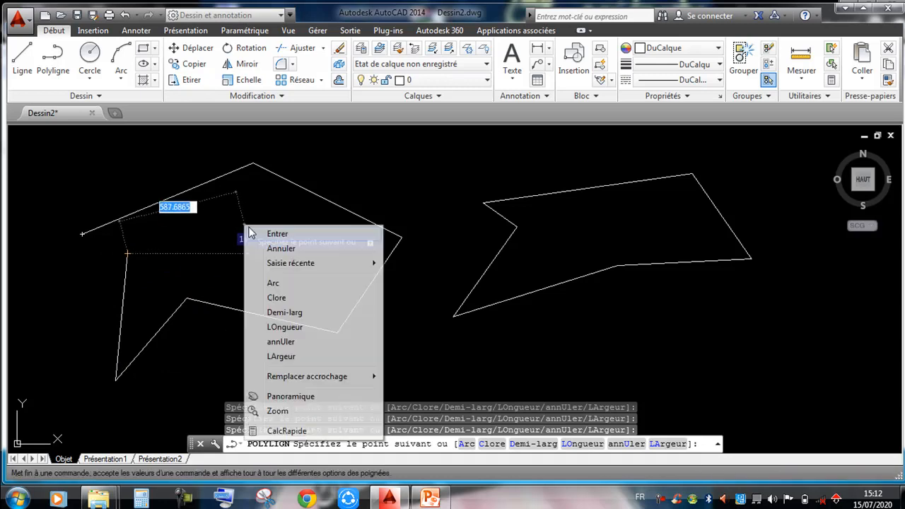
click(277, 298)
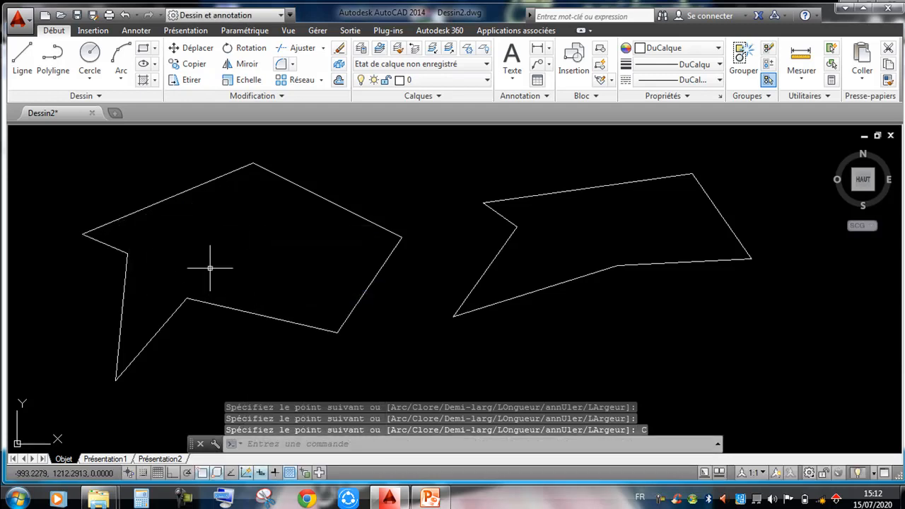
Select the seven-sided polyline, clear the selection, and select one lower side of the six-sided outline to compare how they select
middle_drag(261, 253, 290, 250)
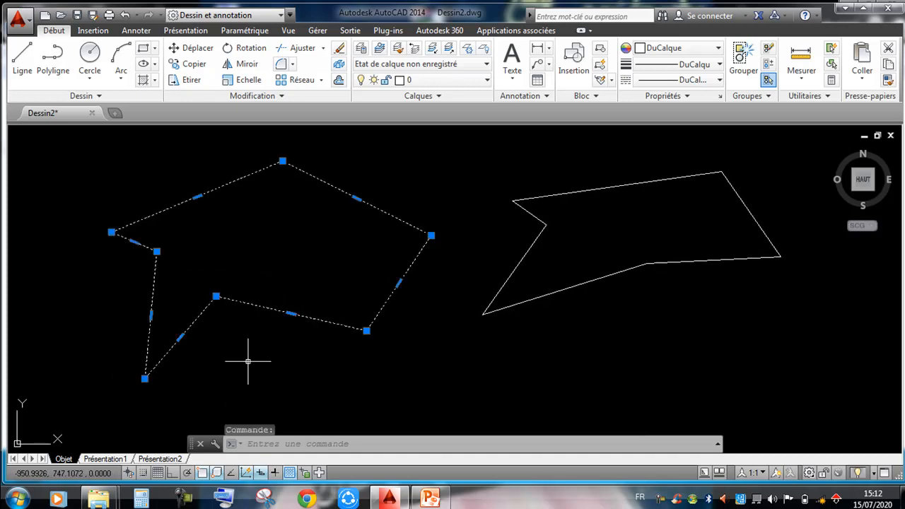
key(Escape)
click(261, 306)
key(Escape)
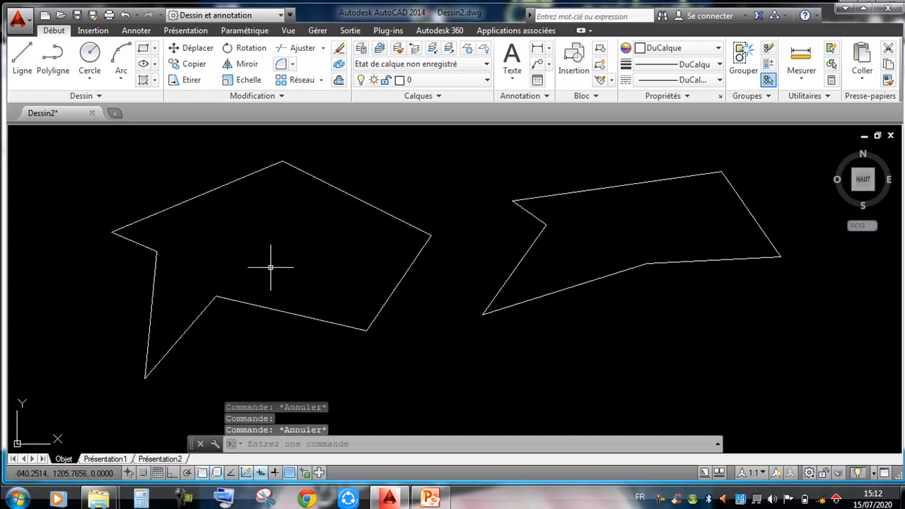
click(555, 288)
click(545, 304)
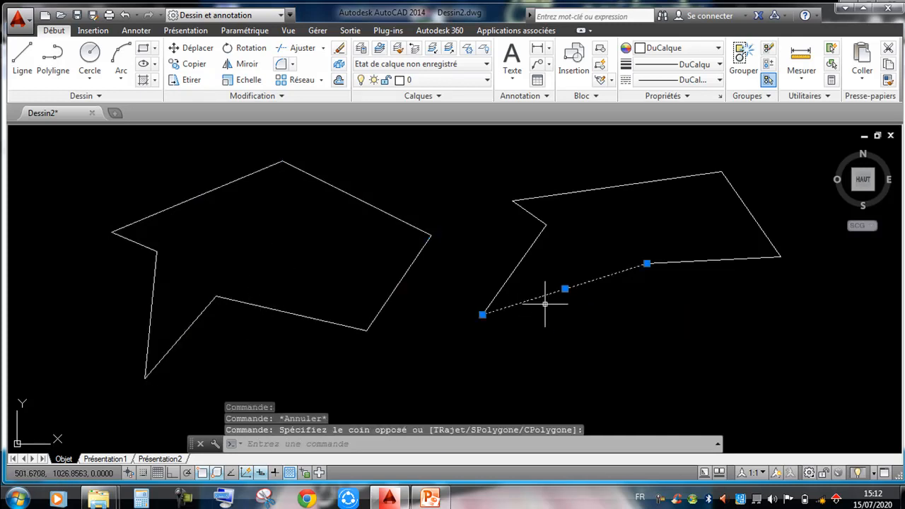
Select the two lower sides of the six-sided outline separately, clearing the selection each time, to check whether they are independent objects
key(Escape)
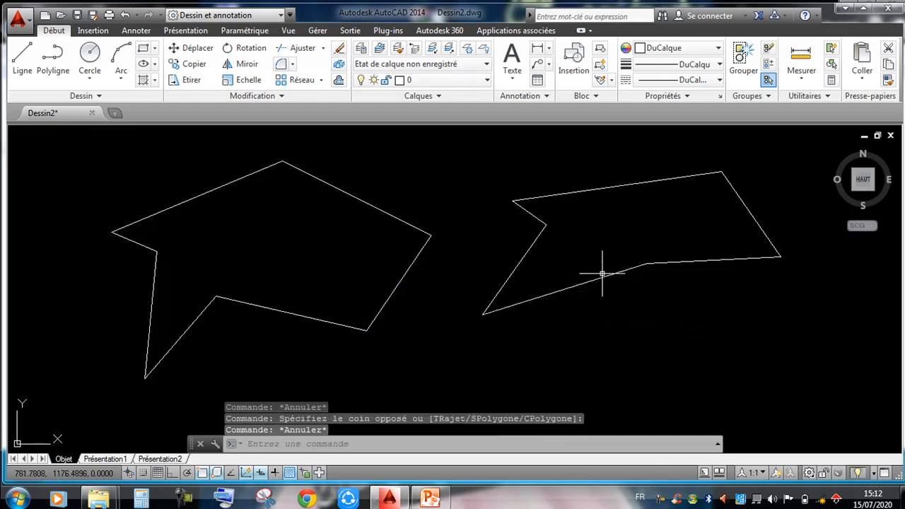
click(603, 276)
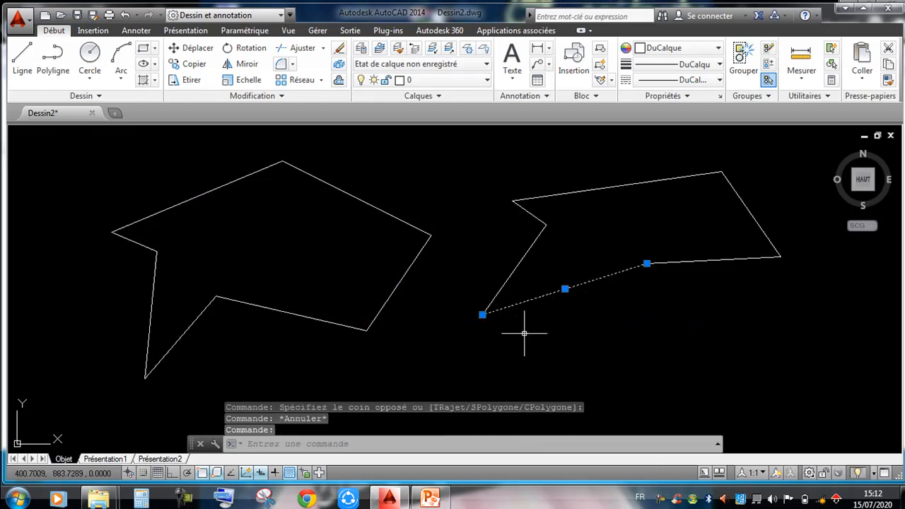
key(Escape)
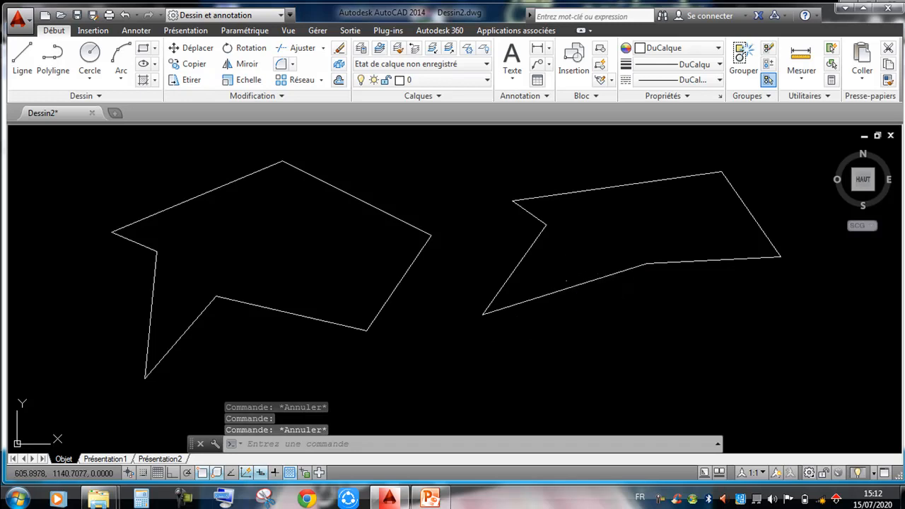
click(547, 307)
key(Escape)
click(681, 267)
click(675, 252)
key(Escape)
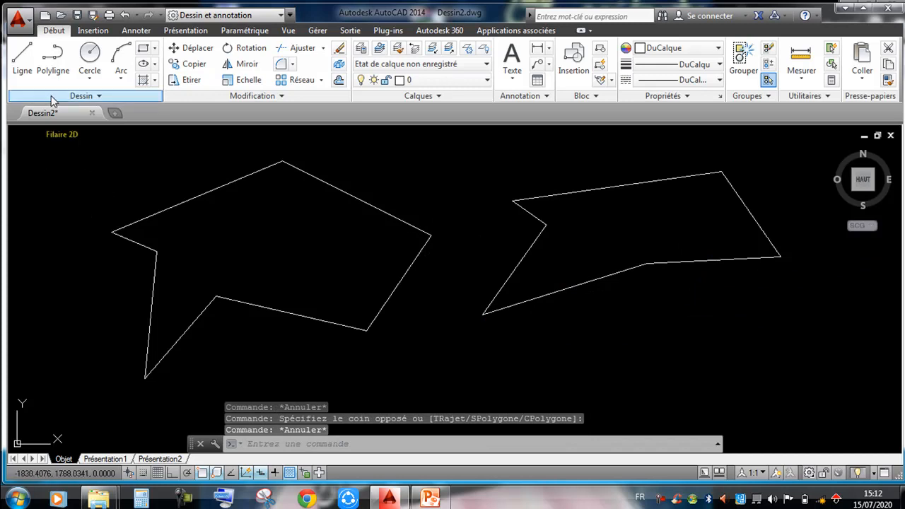
Select the seven-sided polyline through one of its sides to compare how it selects, and clear the selection
click(403, 213)
click(381, 219)
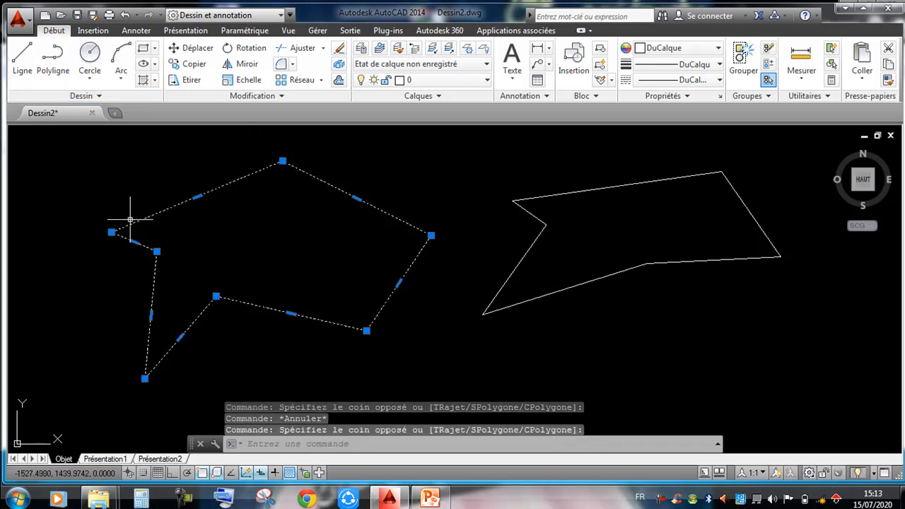
key(Escape)
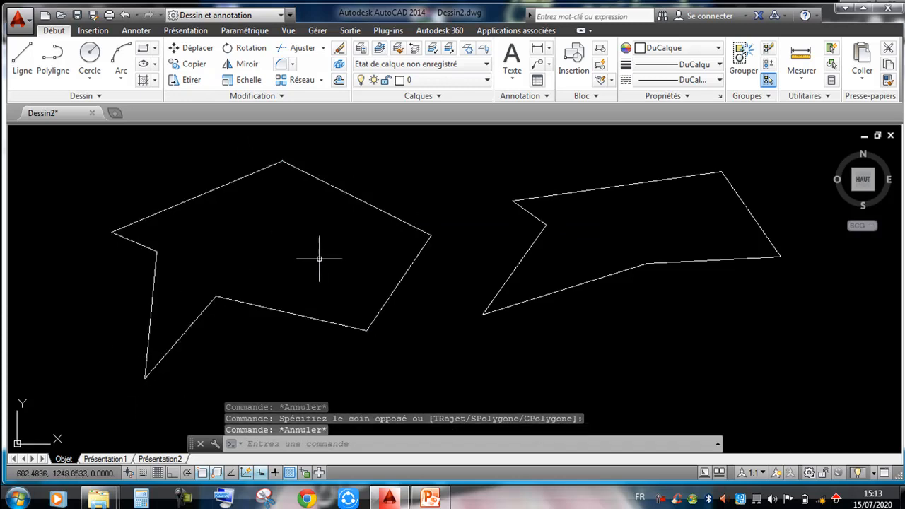
Recheck the six-sided outline's two lower sides with crossing selections, clearing the selection at the end
middle_drag(341, 258, 257, 280)
click(517, 282)
click(502, 308)
key(Escape)
click(518, 265)
click(500, 306)
click(618, 318)
click(593, 256)
key(Escape)
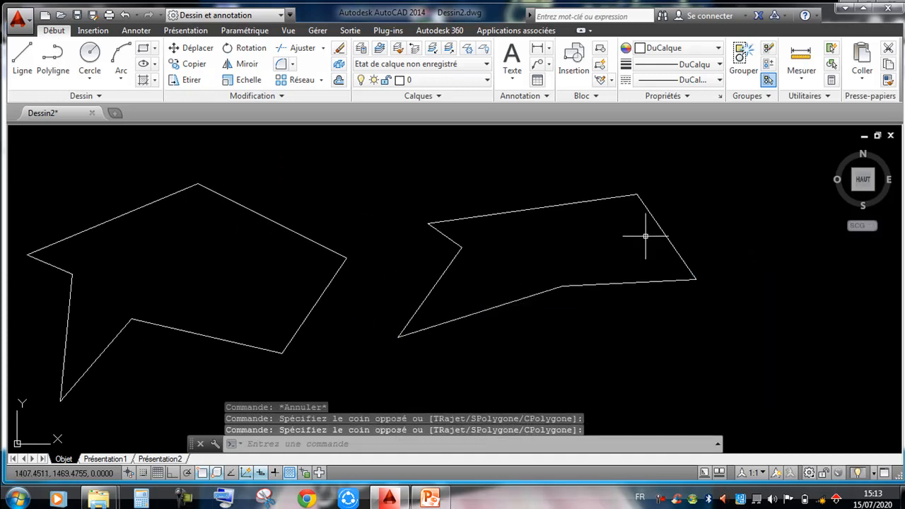
Select the sides of the six-sided outline one after another around its contour, clearing the selection each time
key(Escape)
click(661, 232)
key(Escape)
click(595, 219)
click(539, 182)
key(Escape)
click(499, 237)
click(440, 232)
key(Escape)
click(452, 260)
click(438, 283)
key(Escape)
click(494, 305)
key(Escape)
Select all six sides of the Line outline together with one crossing window, and clear the selection
click(700, 317)
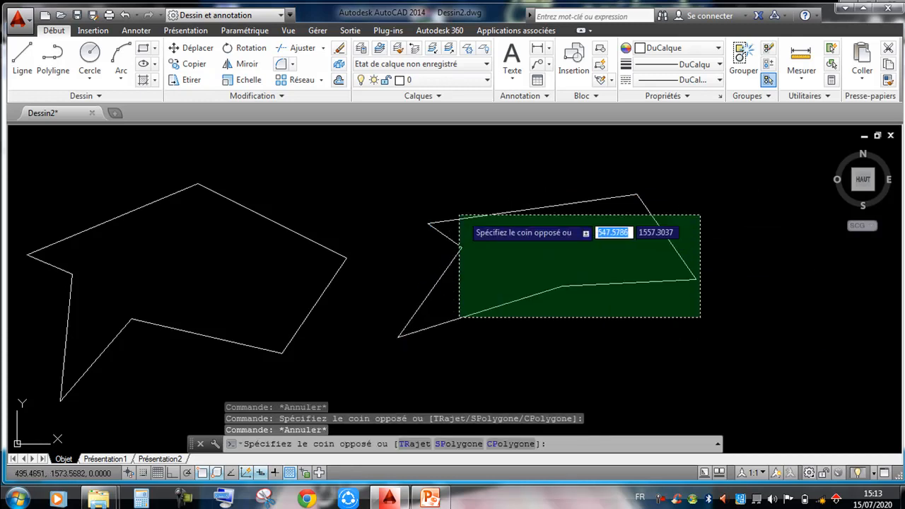
click(407, 189)
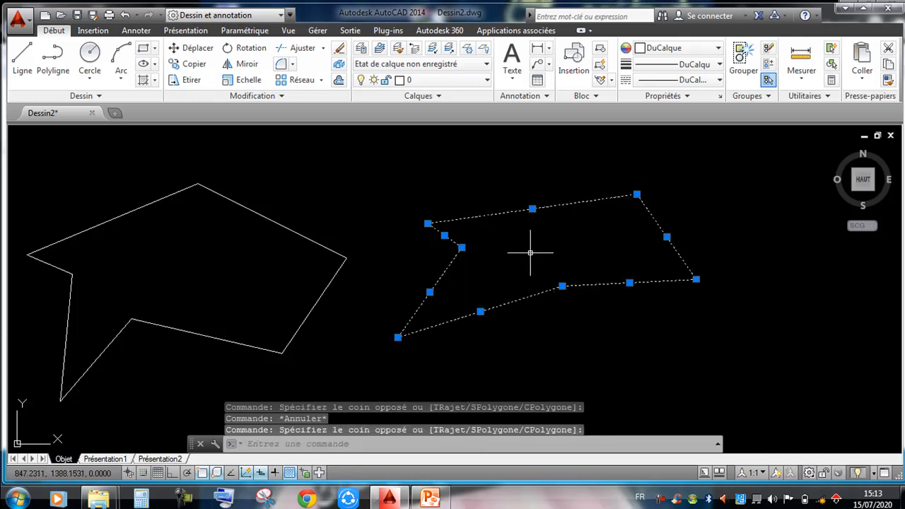
middle_drag(530, 252, 598, 230)
key(Escape)
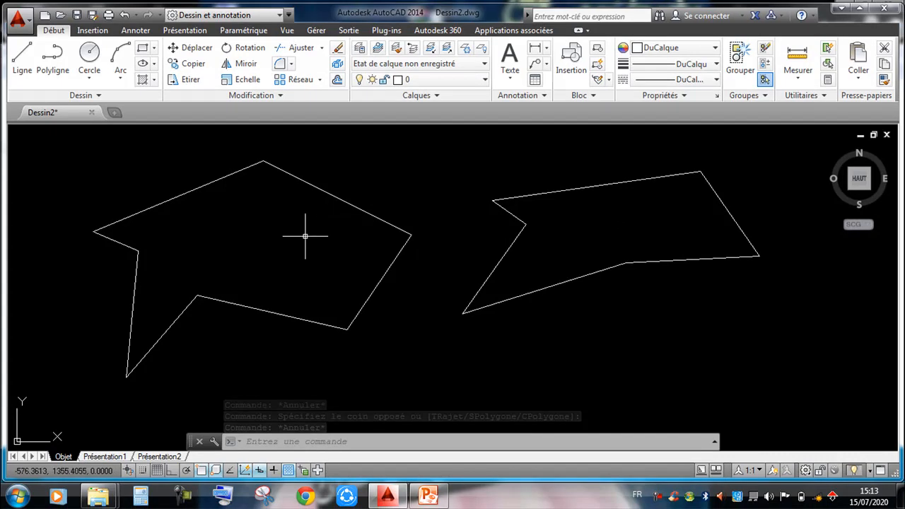
Draw a circle of radius 200 in the empty area left of the two outlines using the Centre, rayon method
scroll(361, 180, down, 4)
middle_drag(143, 217, 224, 261)
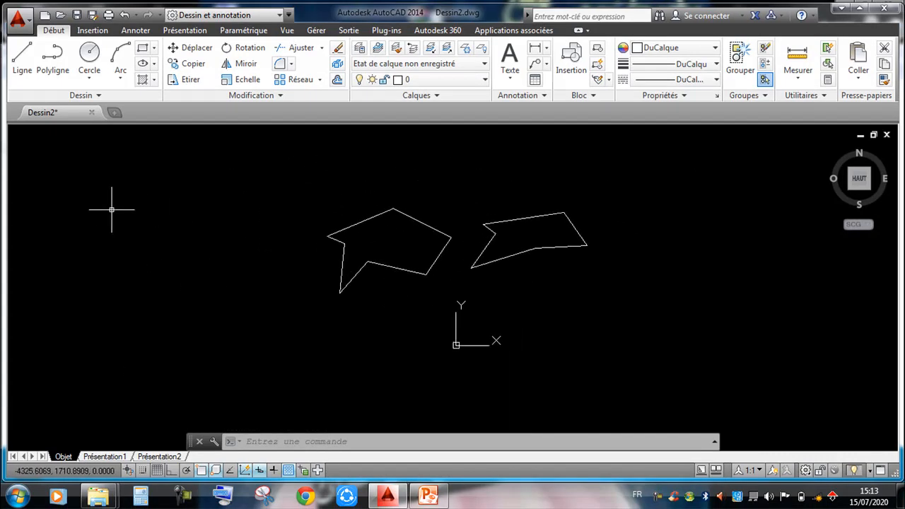
click(88, 79)
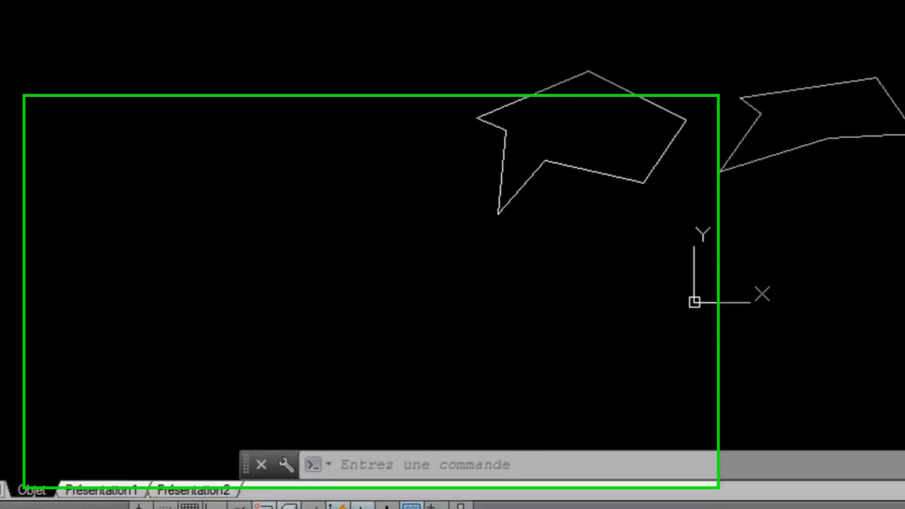
click(136, 111)
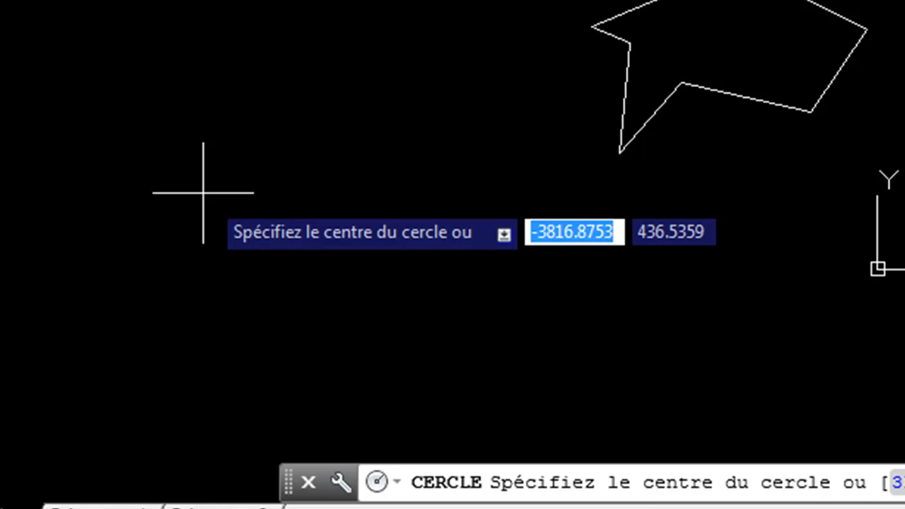
click(118, 91)
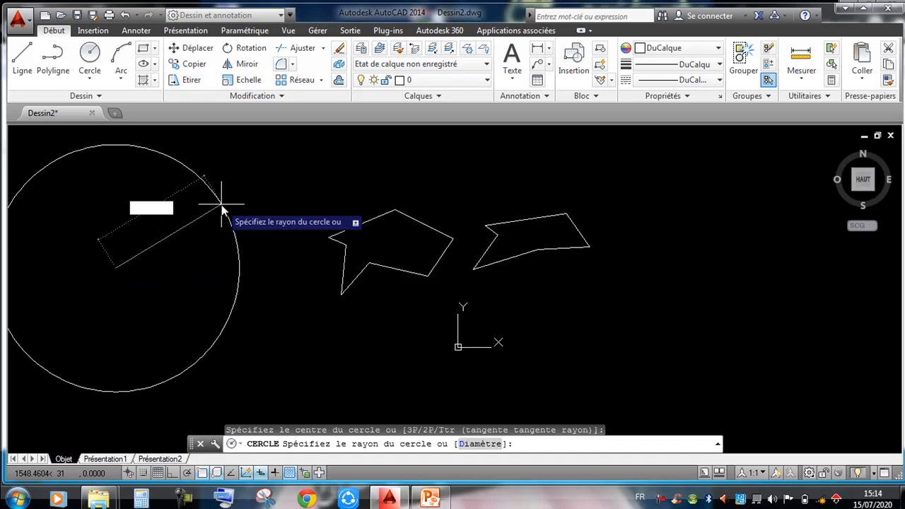
key(Return)
Select the radius 200 circle with a crossing window to examine its grips
scroll(112, 252, up, 5)
middle_drag(148, 242, 324, 183)
scroll(332, 184, down, 1)
click(361, 165)
click(328, 191)
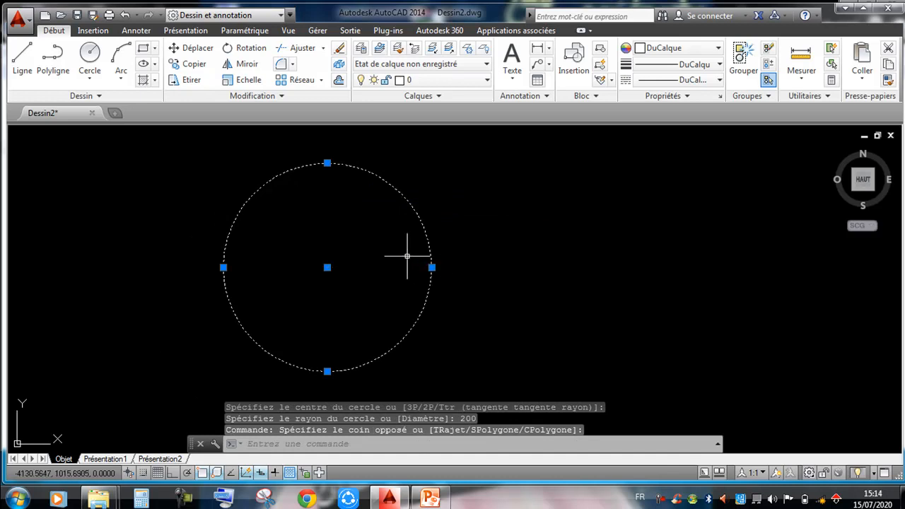
Draw a second circle of diameter 400 to the lower right of the first using the Centre, diamètre method
click(90, 78)
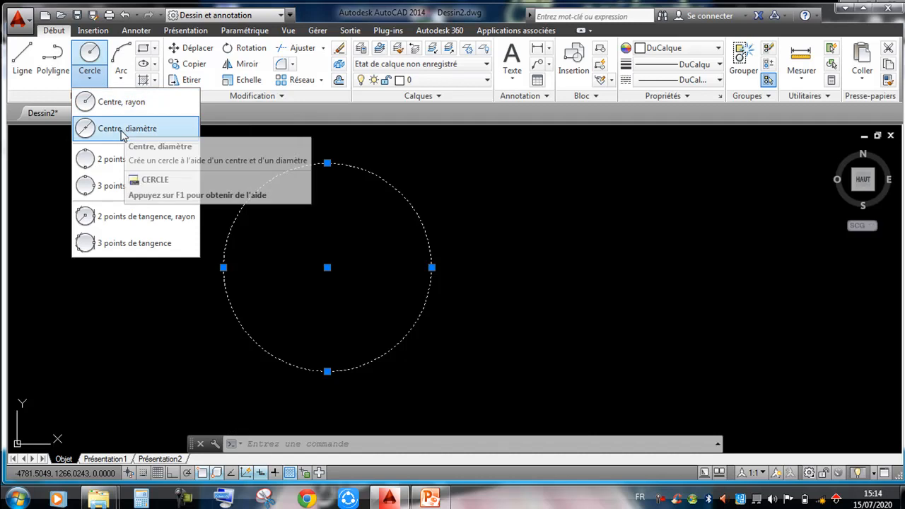
click(111, 134)
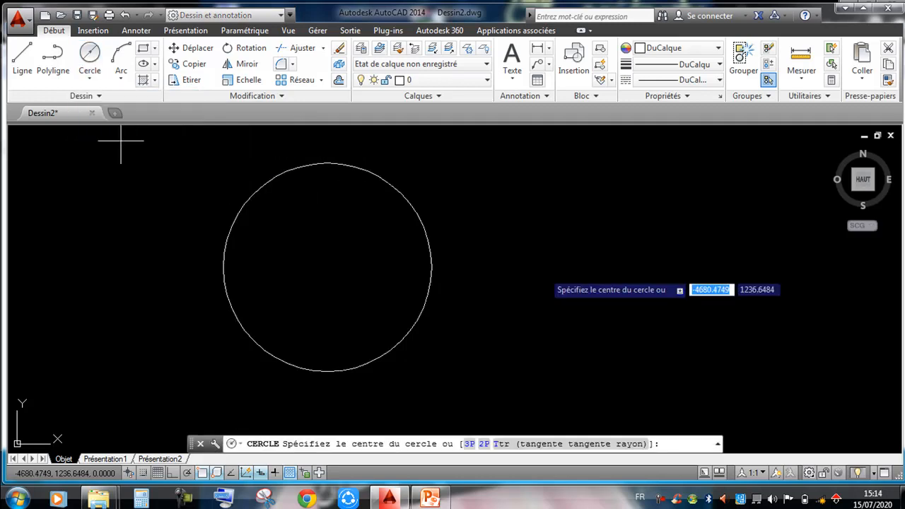
click(527, 316)
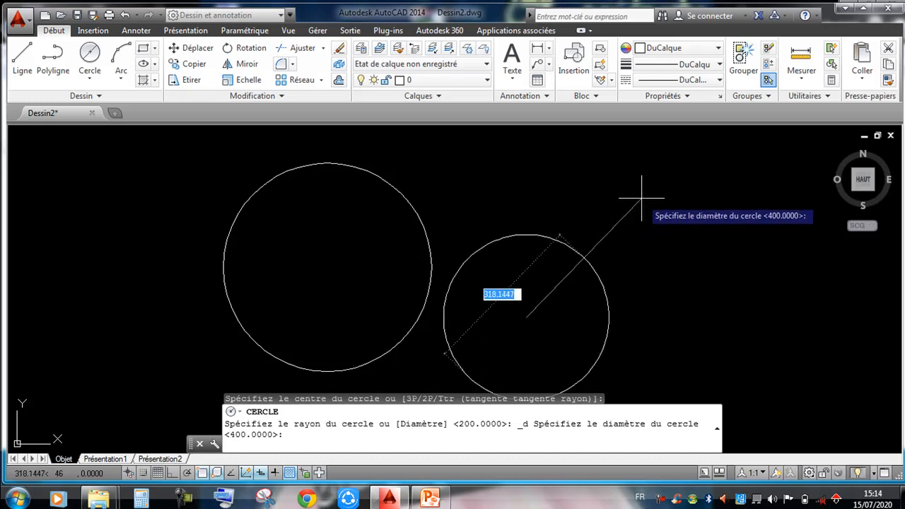
key(Return)
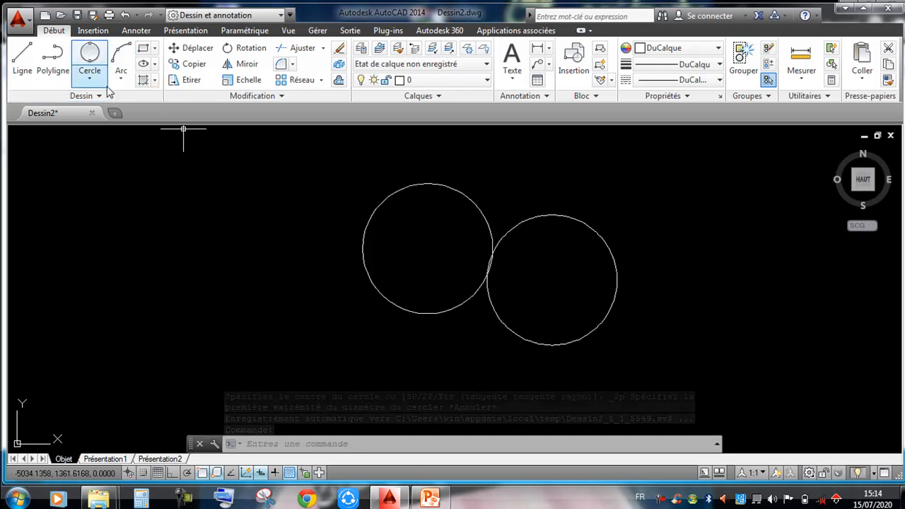
Draw a third circle left of the other two with the 2 points method, placing the second diameter end 400 away
click(99, 84)
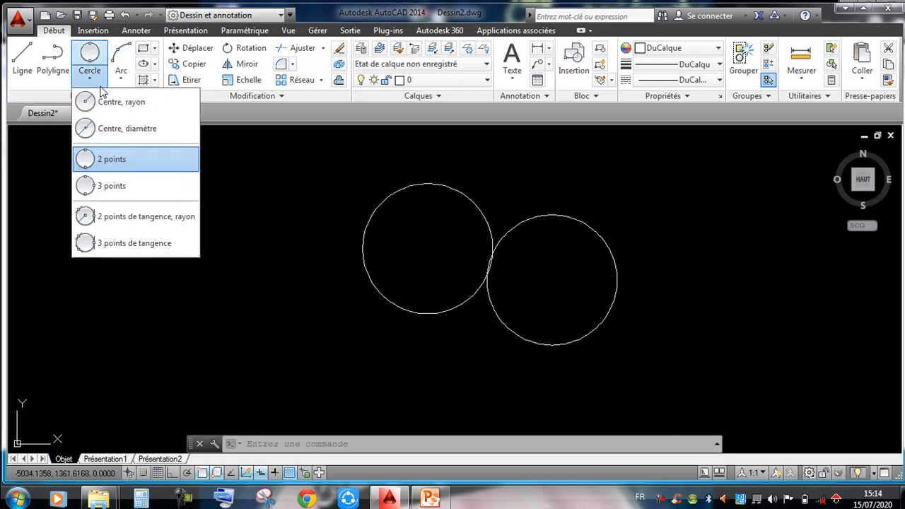
click(108, 161)
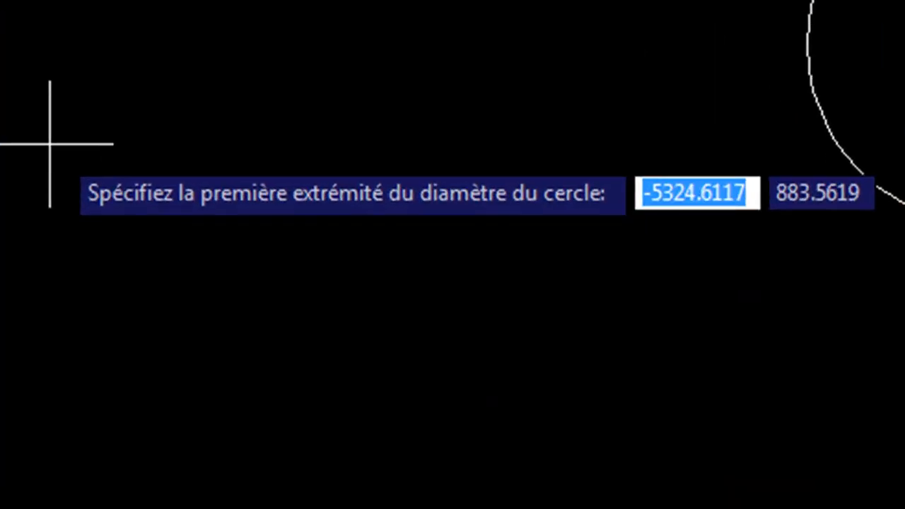
click(54, 142)
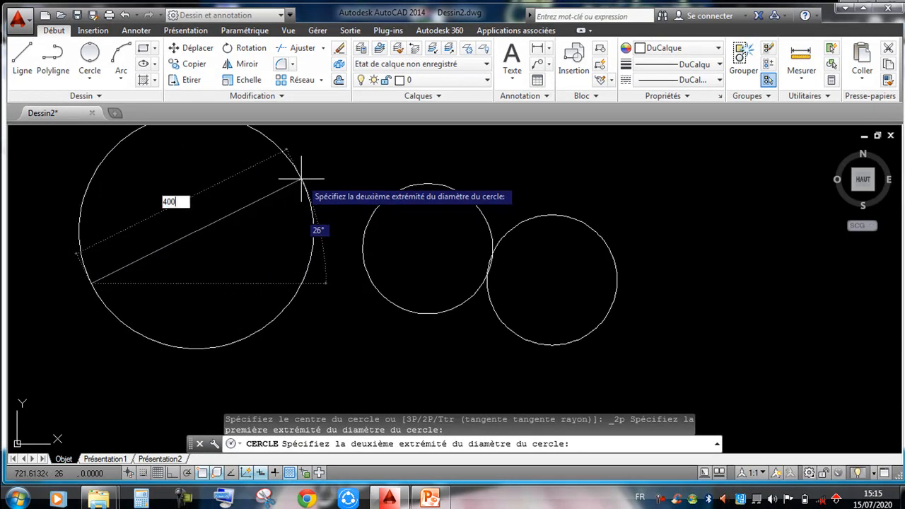
text(400)
key(Return)
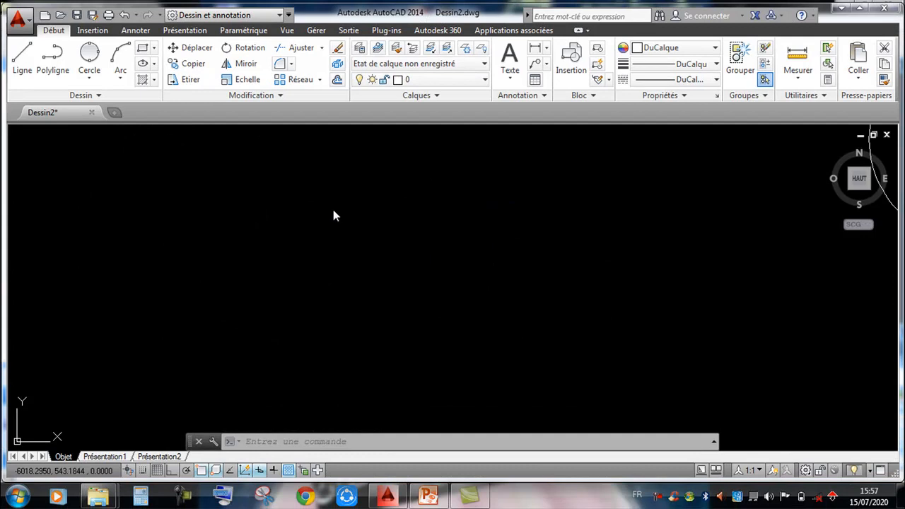
Draw an upward-bulging arc with the 3 points method in the empty area left of the circles, and select it
click(132, 75)
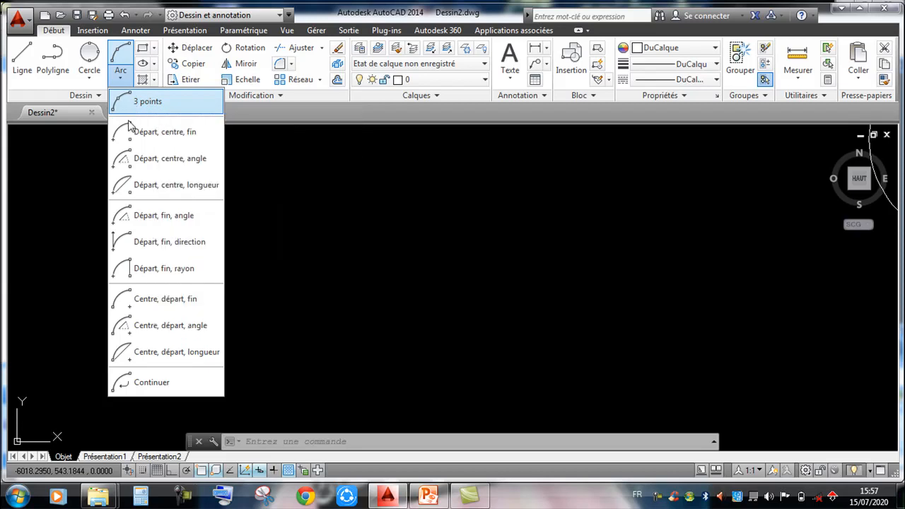
click(136, 103)
click(193, 269)
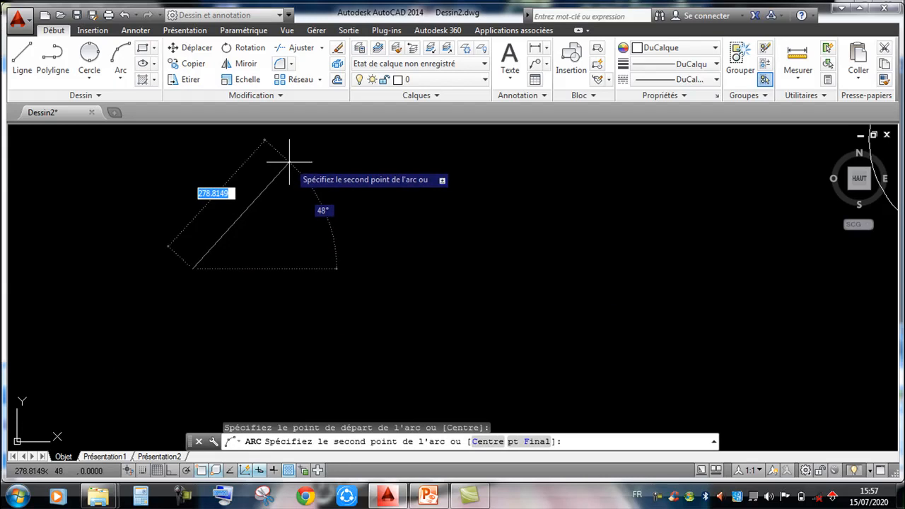
click(290, 162)
click(488, 280)
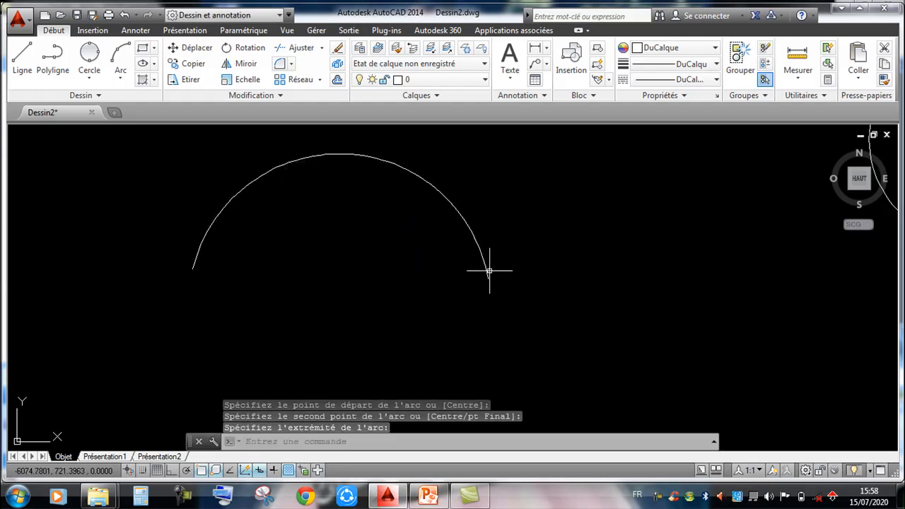
click(475, 212)
click(303, 238)
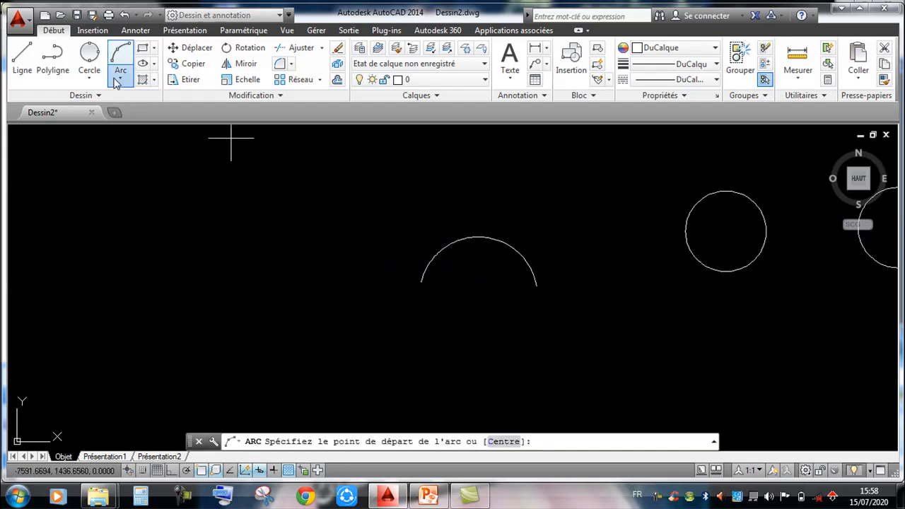
Draw an arc left of the first with the Départ, centre, fin method, entering 500 for the centre and 100 for the end, and select it
click(120, 77)
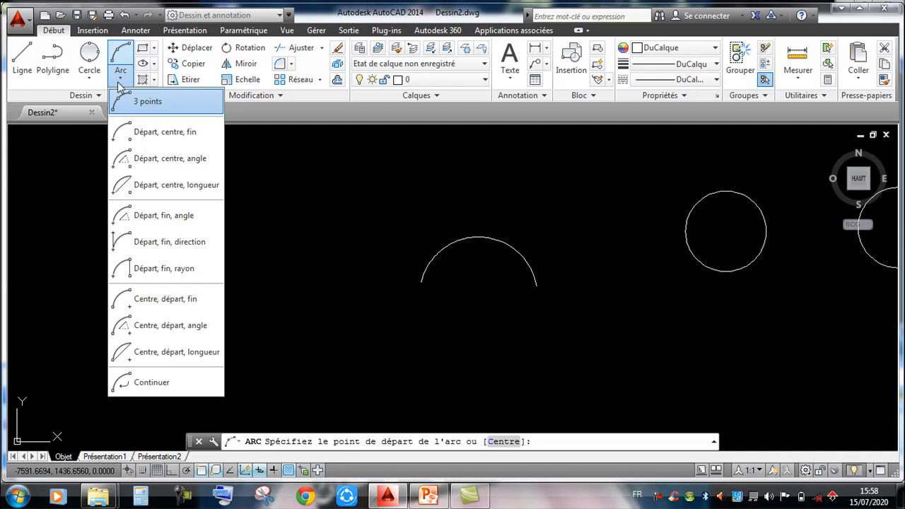
click(182, 135)
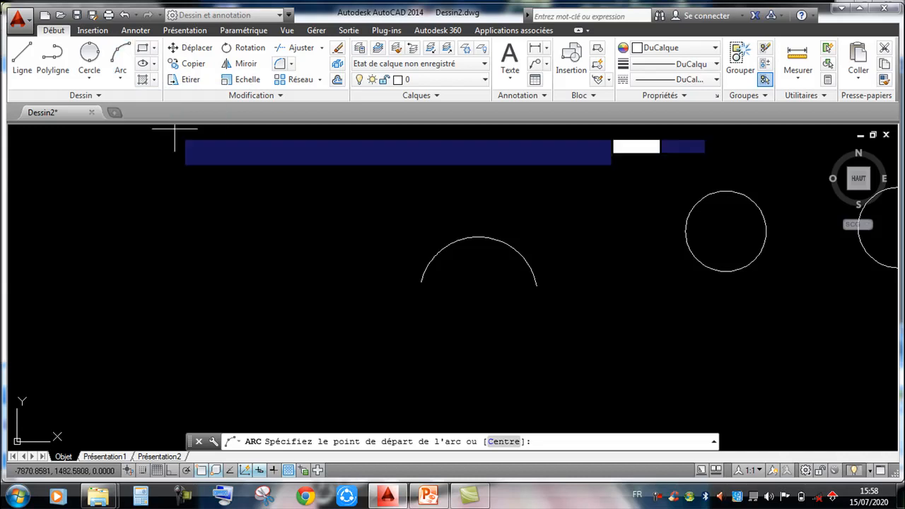
click(120, 274)
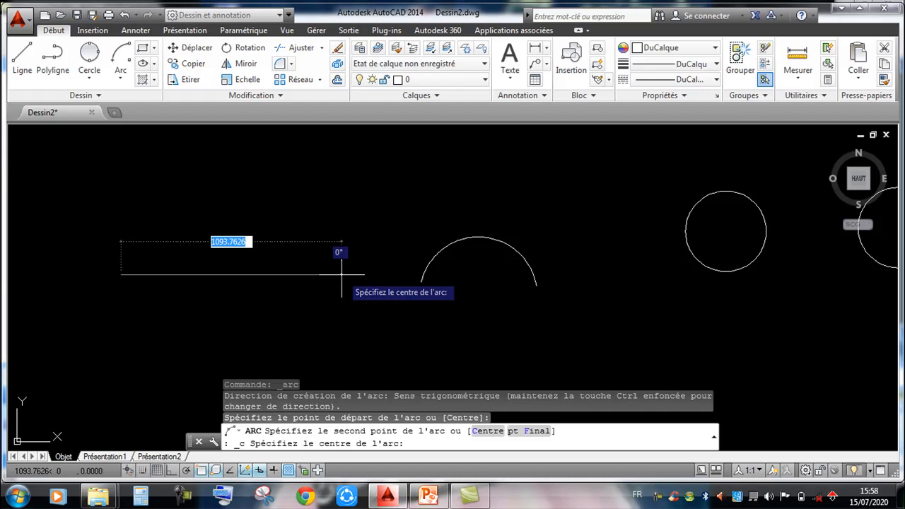
text(500)
key(Return)
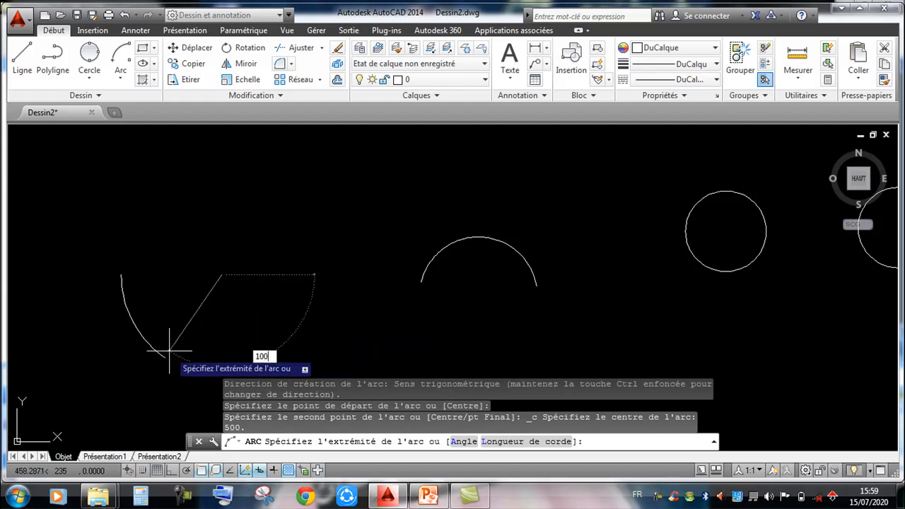
key(Return)
click(284, 188)
click(249, 216)
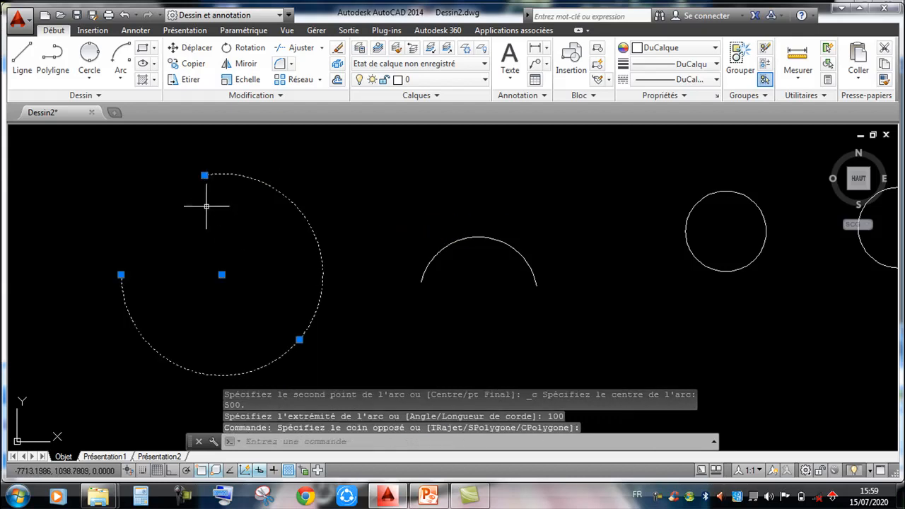
Draw an arc between the two existing arcs with the Départ, centre, longueur method, entering 500 for the centre and 600 for the chord length, and select it
click(130, 83)
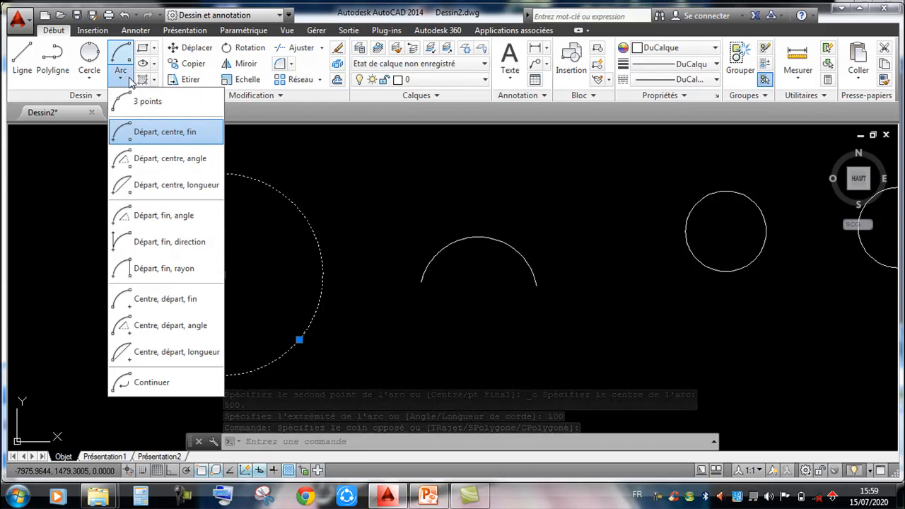
click(180, 188)
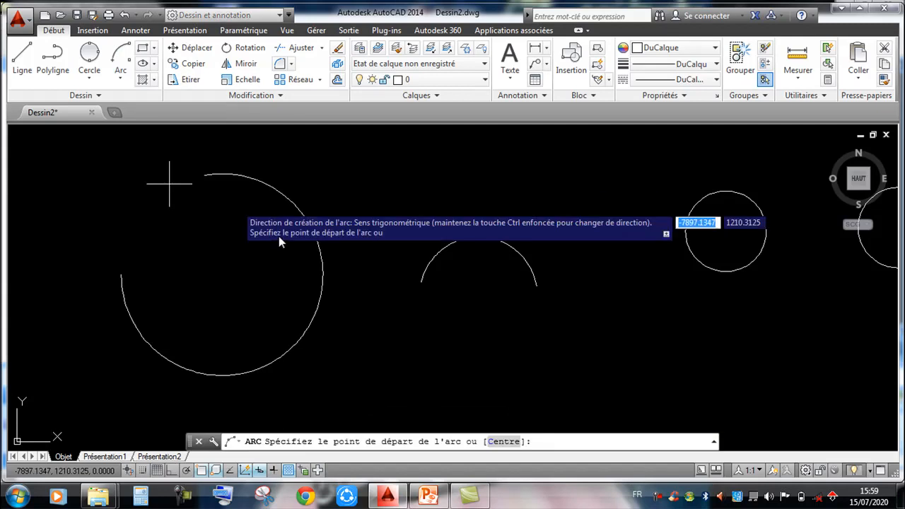
scroll(170, 182, down, 1)
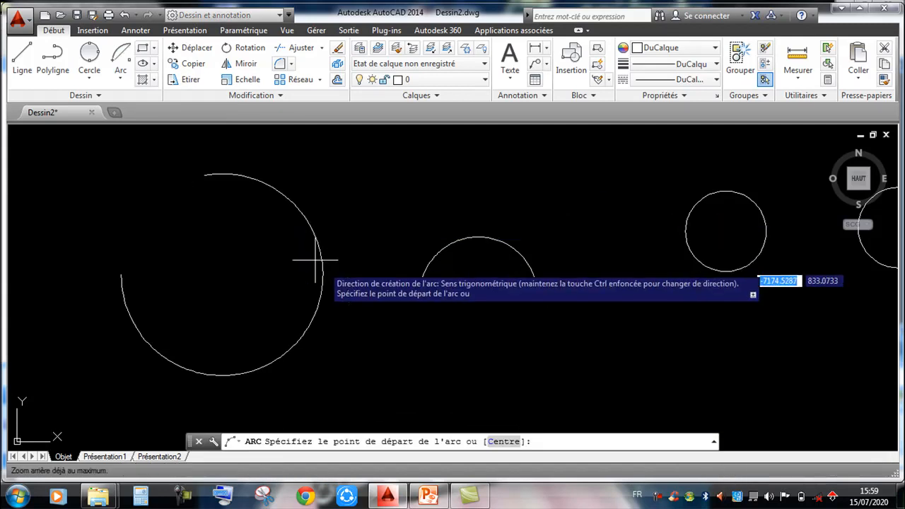
click(368, 175)
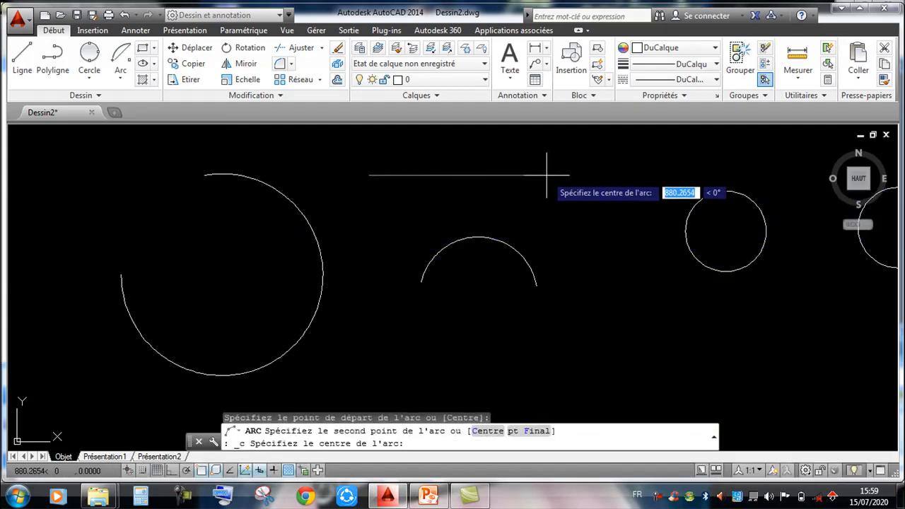
key(Return)
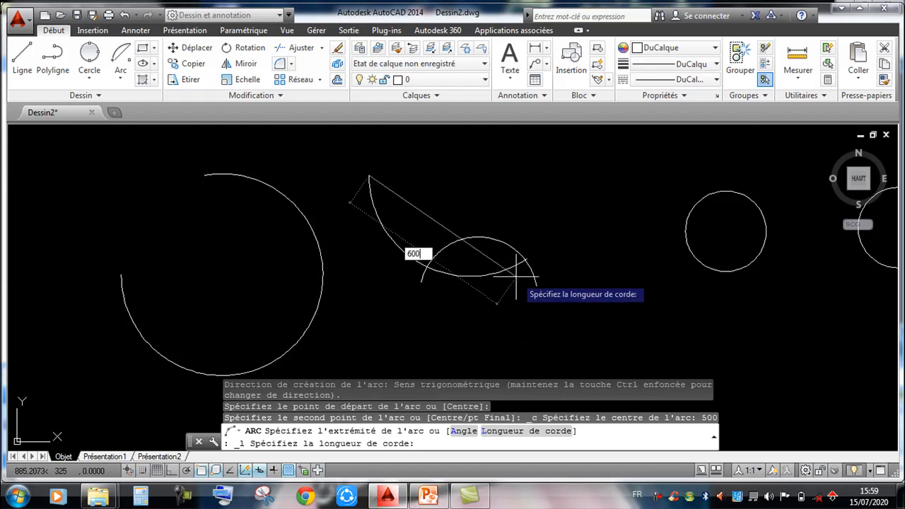
key(Return)
click(418, 252)
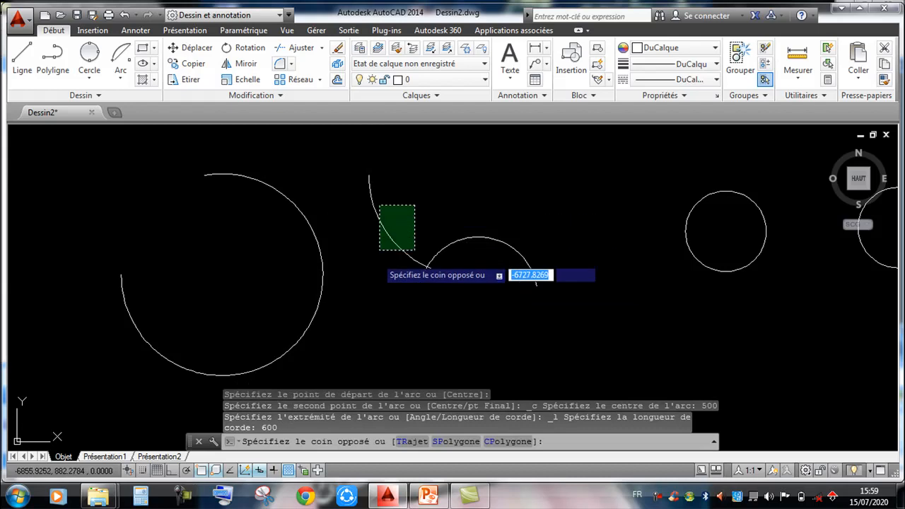
click(368, 212)
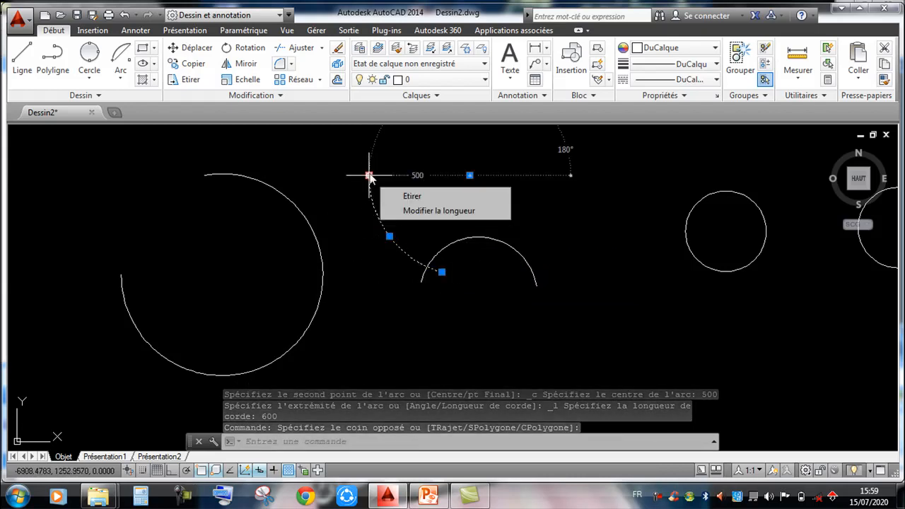
mouse_move(434, 236)
middle_down()
mouse_move(419, 222)
mouse_move(432, 231)
mouse_move(434, 268)
mouse_move(452, 218)
mouse_move(501, 204)
mouse_move(412, 218)
middle_up()
key(Escape)
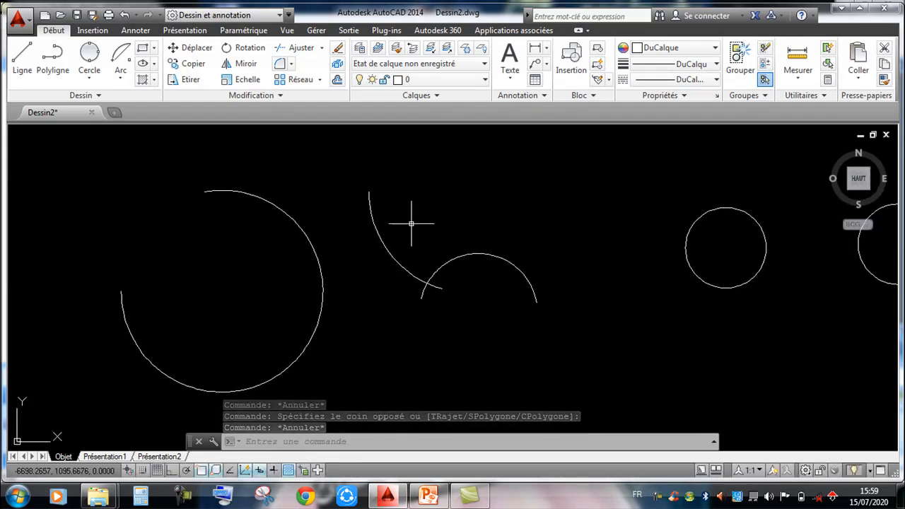
Draw a wide rectangle freehand by two opposite corners in the empty area left of the arcs, and select it
middle_drag(418, 309, 418, 323)
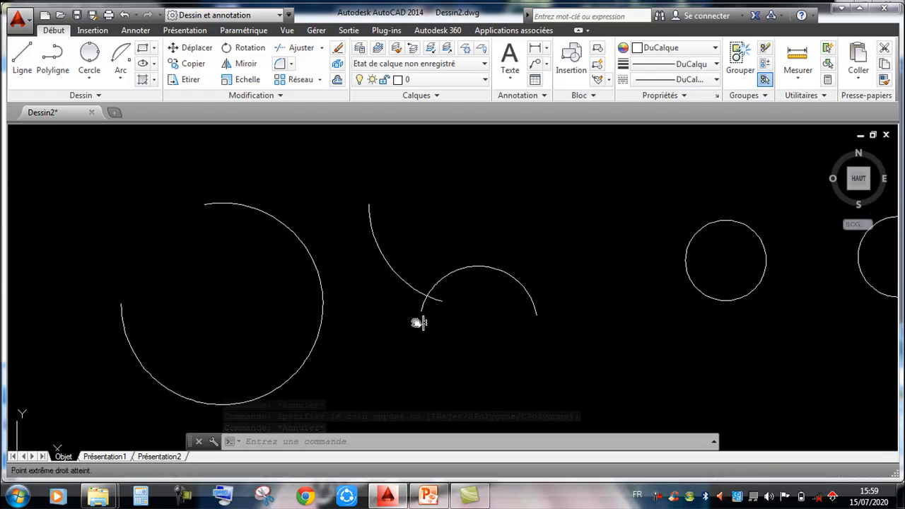
middle_click(433, 249)
middle_click(433, 249)
scroll(432, 249, down, 2)
middle_drag(320, 253, 410, 294)
scroll(179, 293, up, 2)
scroll(179, 293, up, 3)
middle_drag(158, 273, 181, 210)
scroll(222, 227, down, 2)
middle_drag(283, 239, 337, 252)
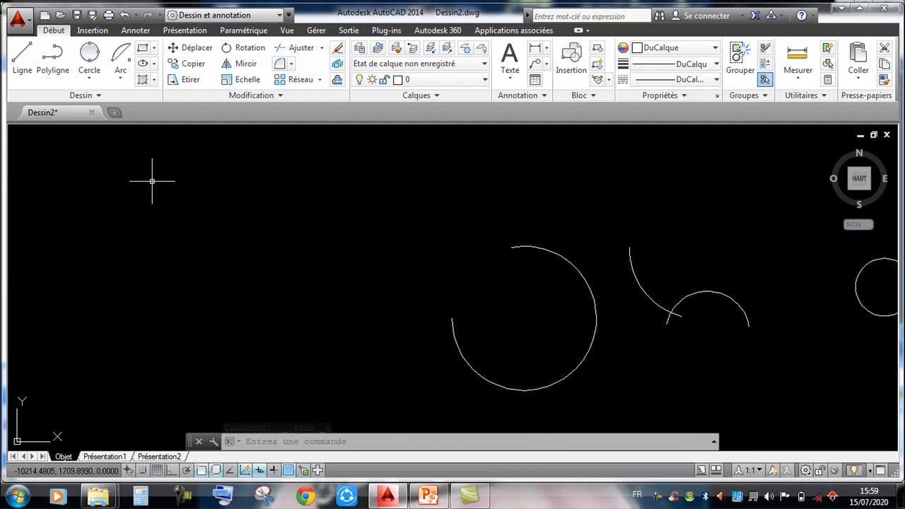
click(153, 48)
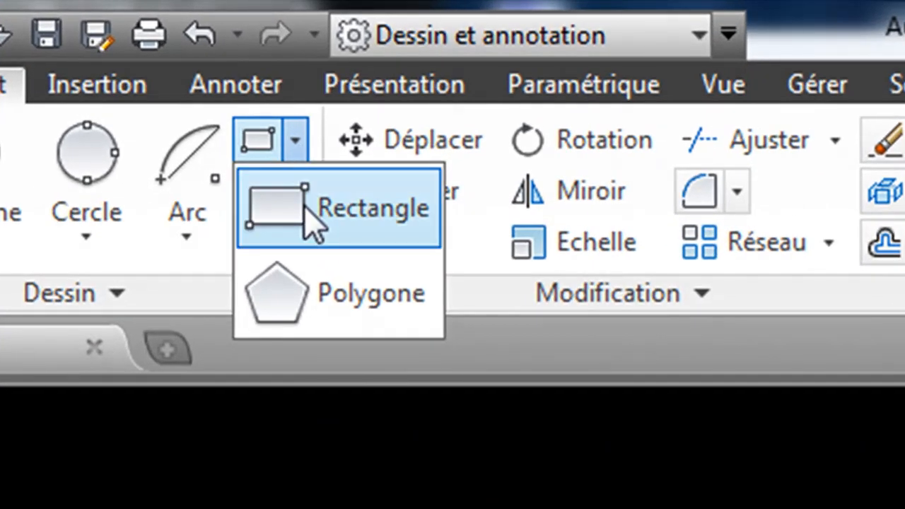
click(305, 205)
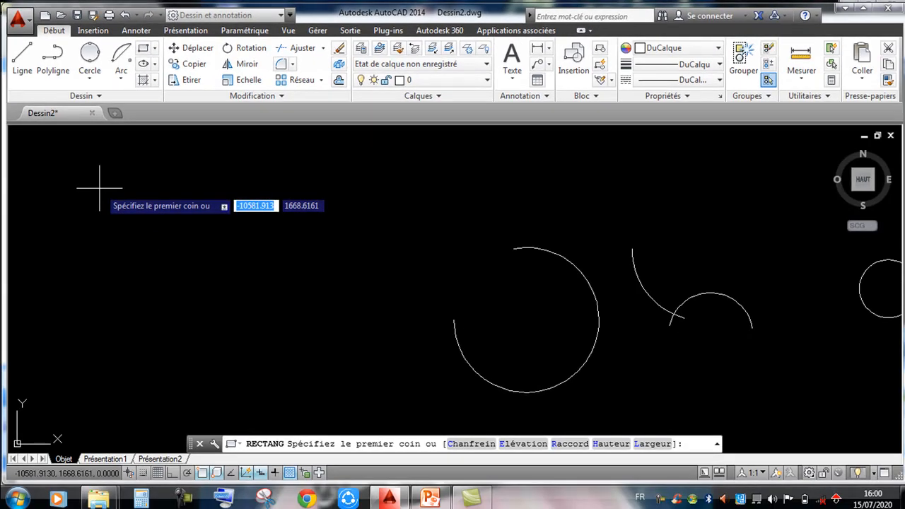
click(91, 170)
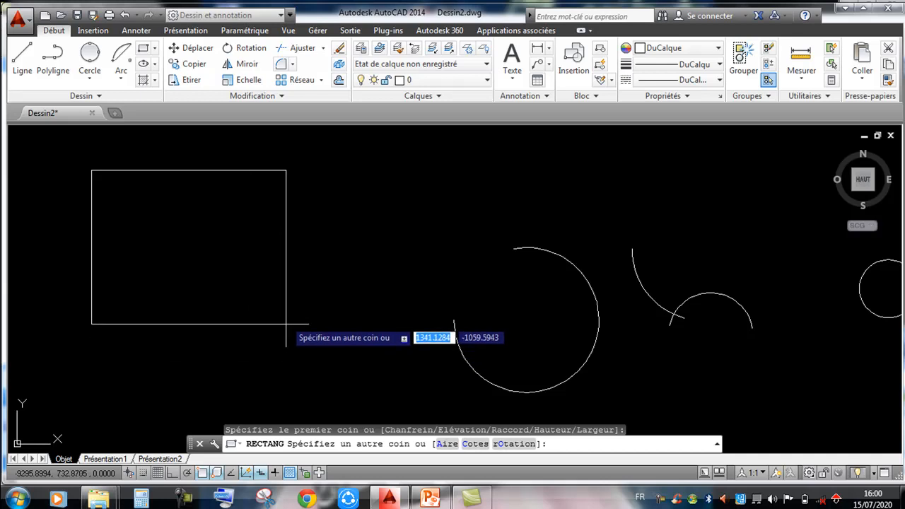
click(347, 277)
click(206, 271)
click(206, 310)
middle_drag(270, 270, 343, 234)
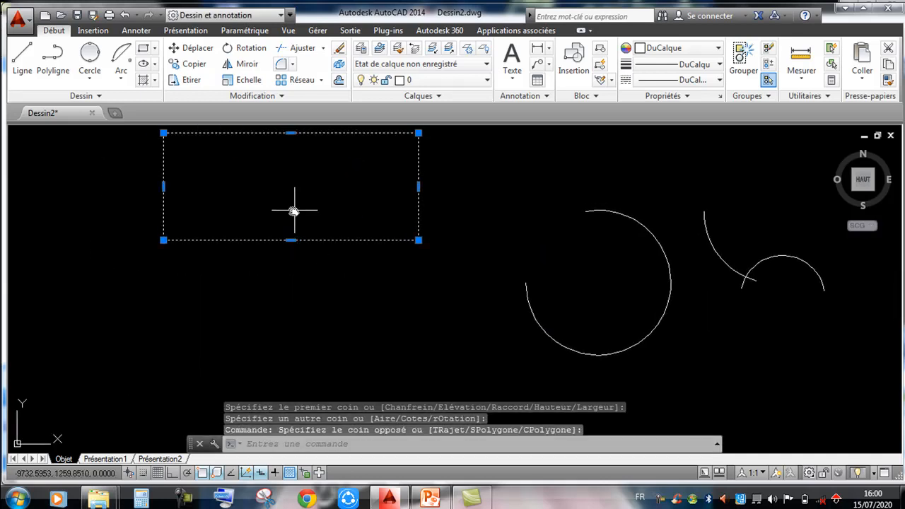
middle_drag(294, 211, 322, 235)
click(157, 49)
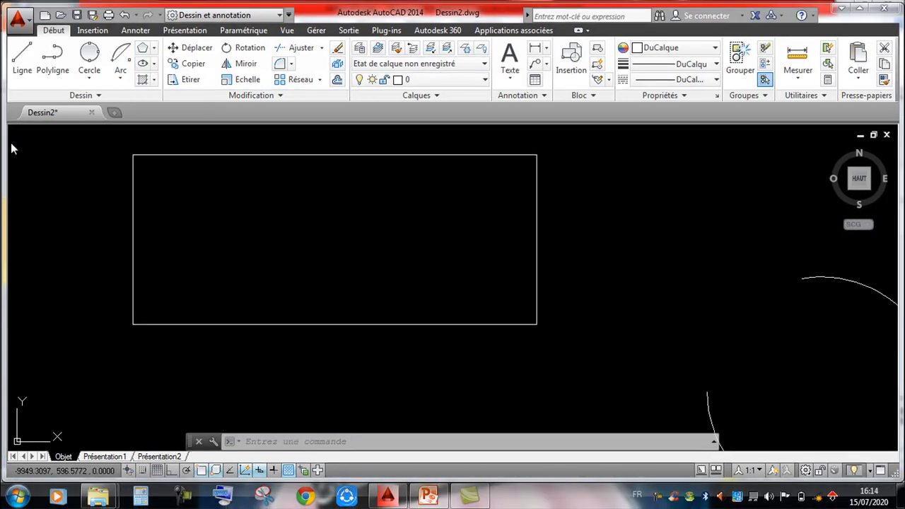
click(154, 65)
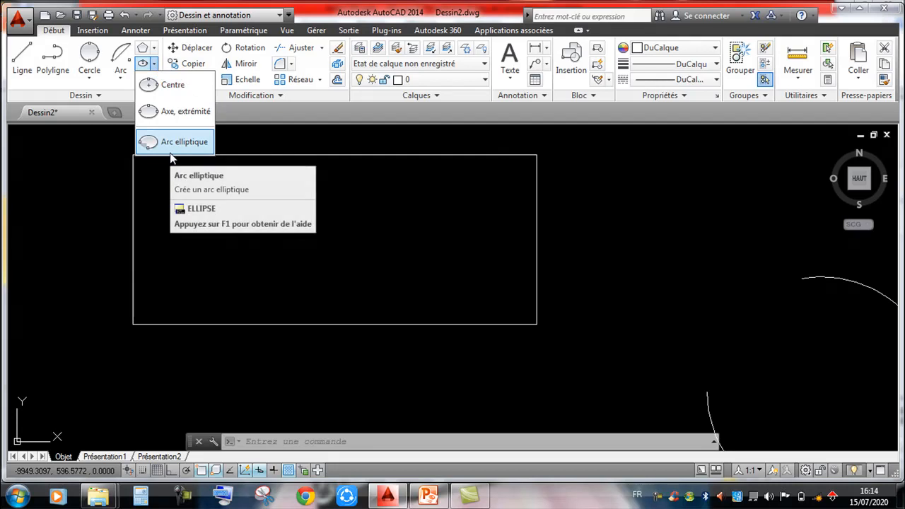
click(119, 96)
click(153, 81)
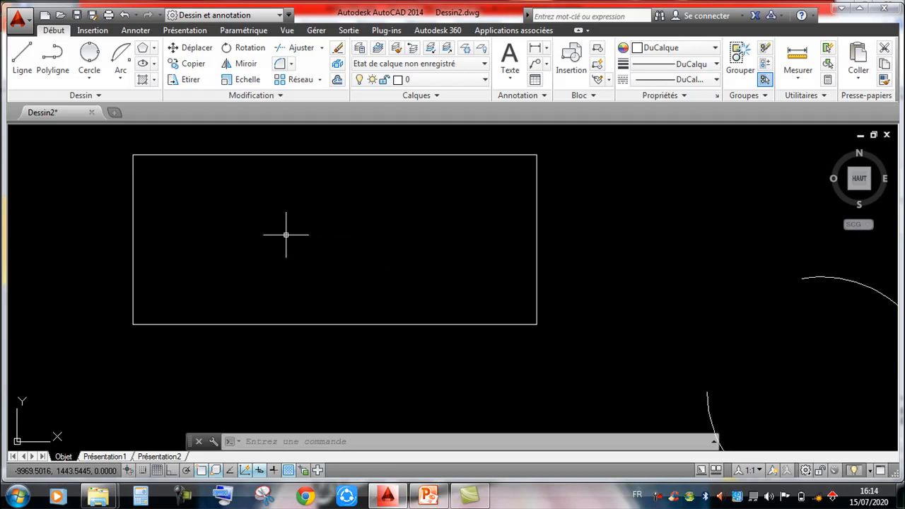
middle_drag(287, 243, 312, 263)
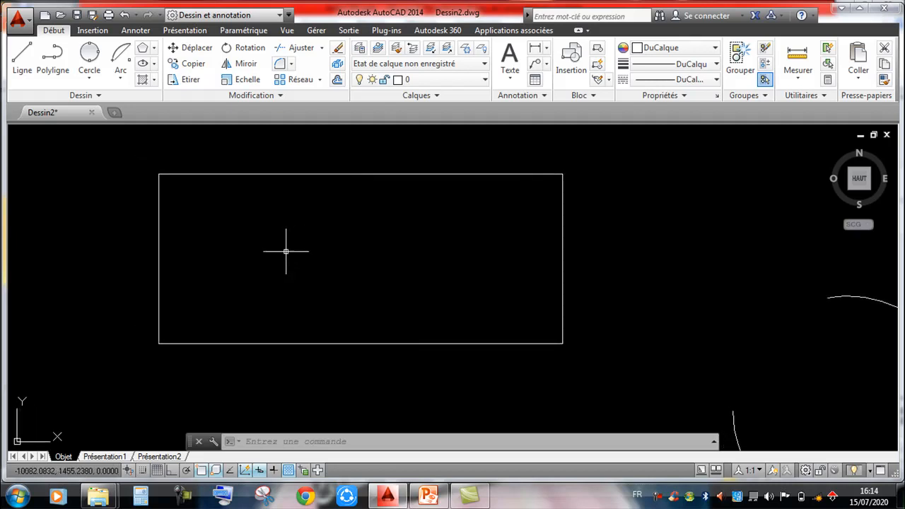